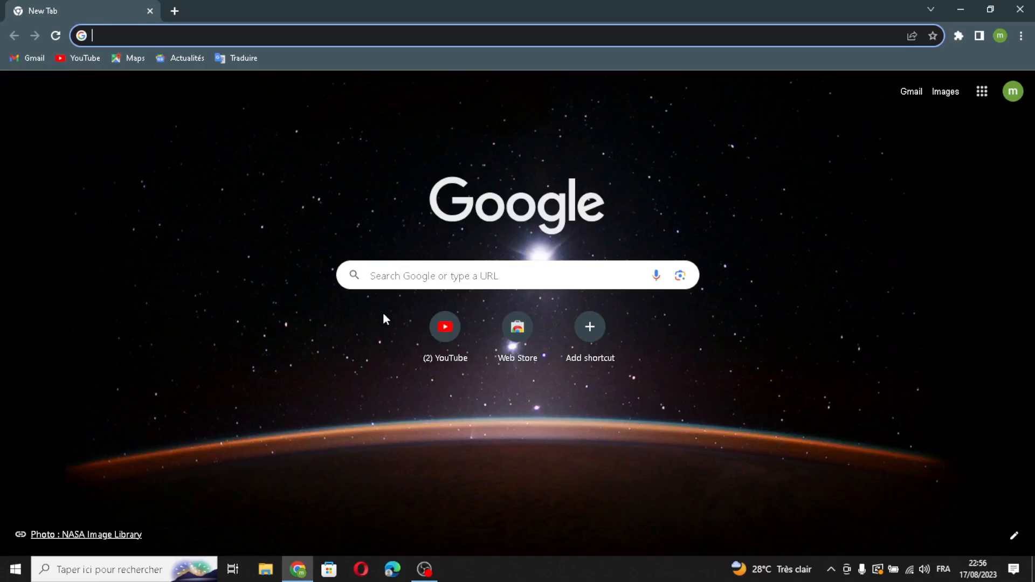
# Open the durable.co website and sign in to the business dashboard.
pyautogui.write('d')
pyautogui.press('Return')
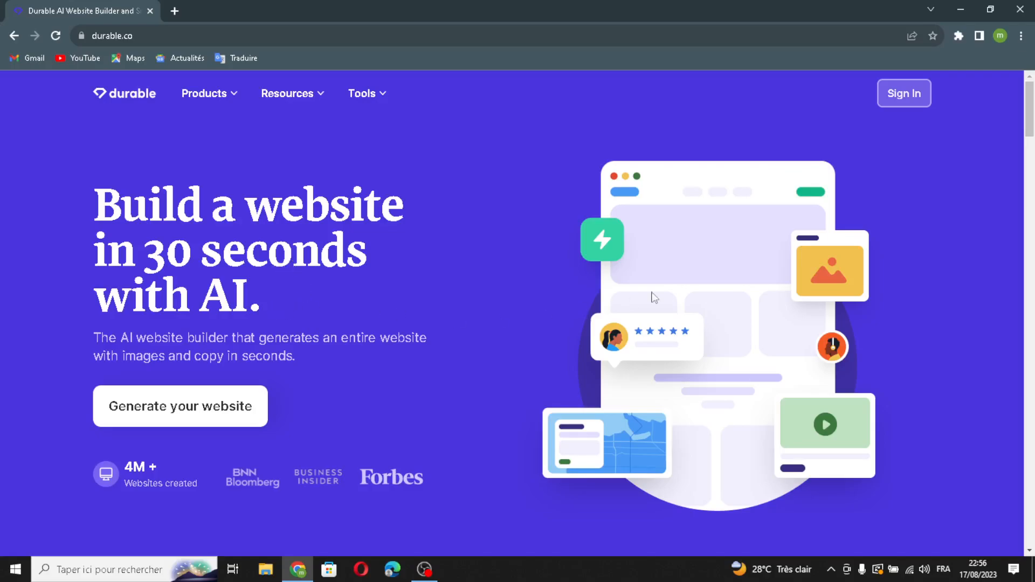
pyautogui.click(903, 94)
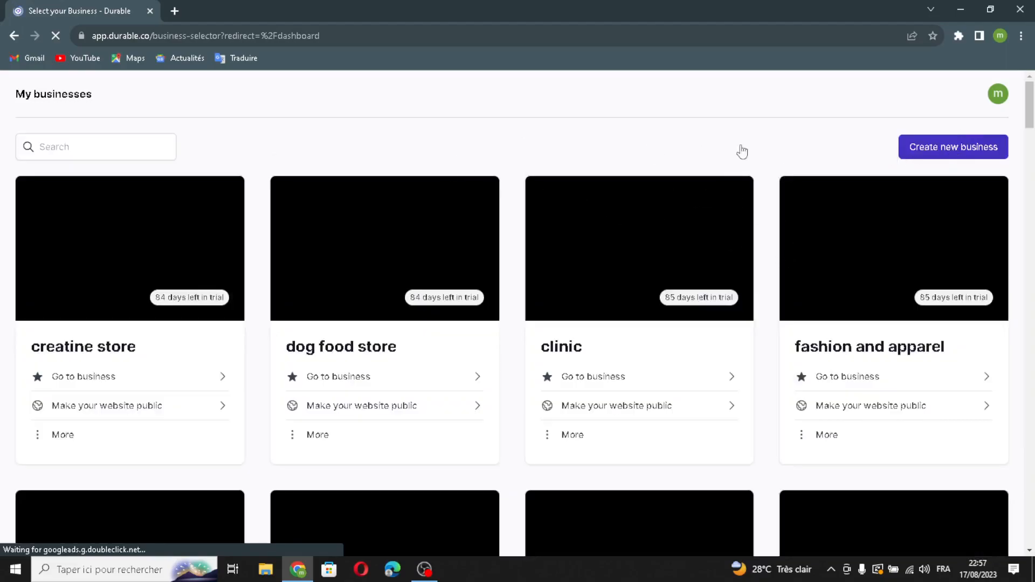
# Create a new business named CakeCraft Delights in the custom cake and dessert creations industry, with English as the website language.
pyautogui.click(918, 151)
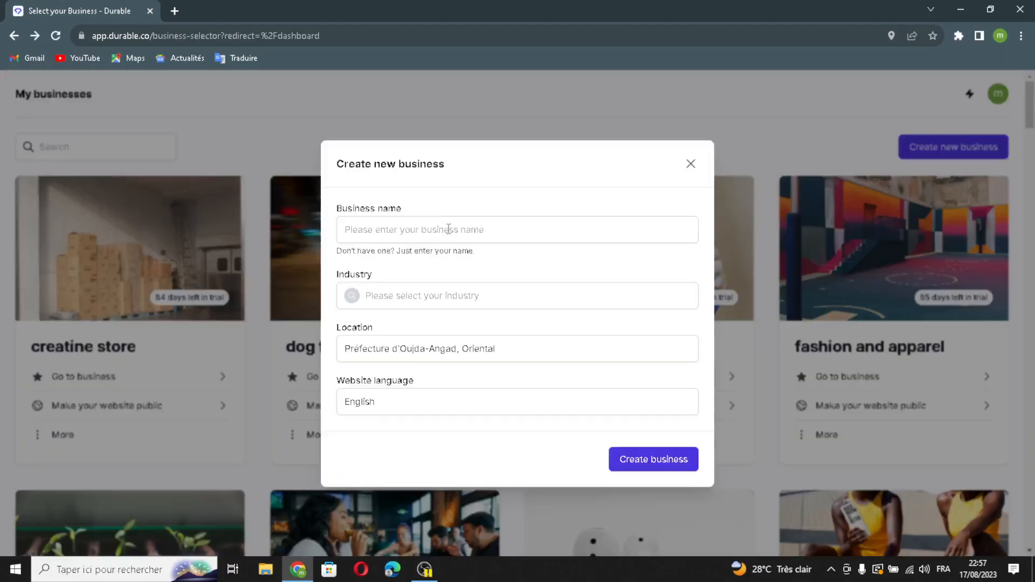
pyautogui.click(406, 231)
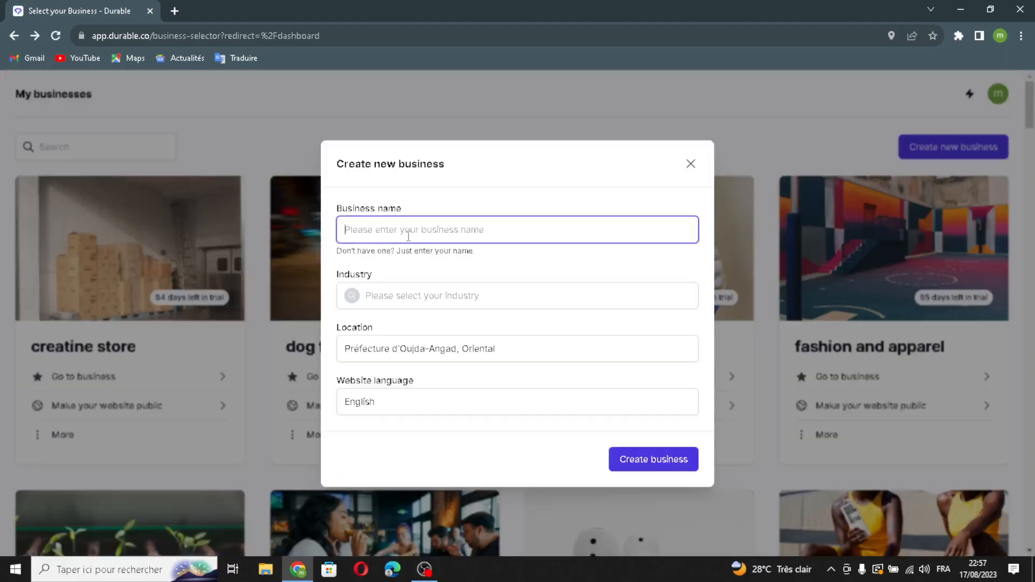
pyautogui.write('CakeCraft Delights')
pyautogui.click(486, 289)
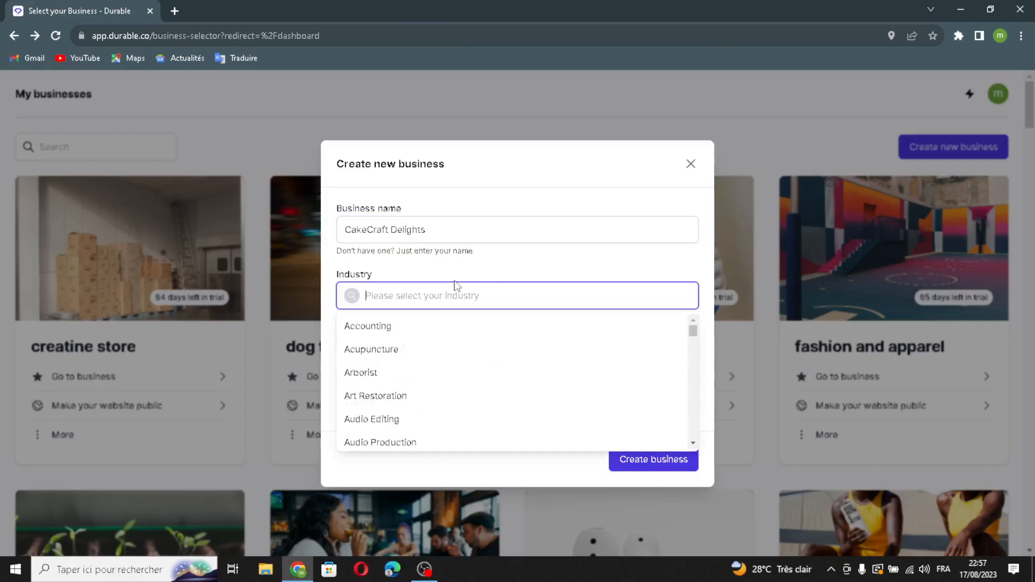
pyautogui.write('custom cake and dessert creations')
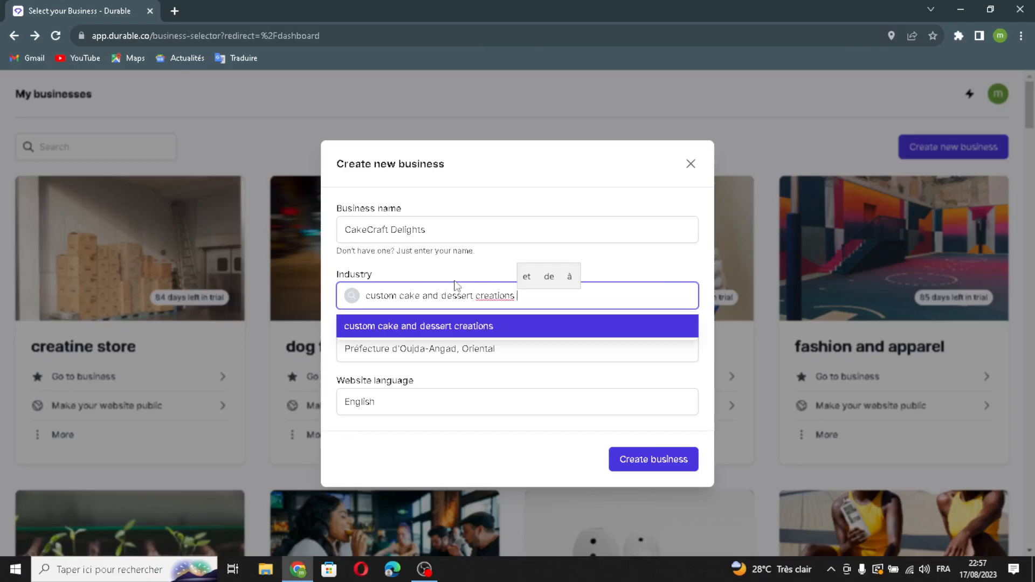
pyautogui.click(484, 368)
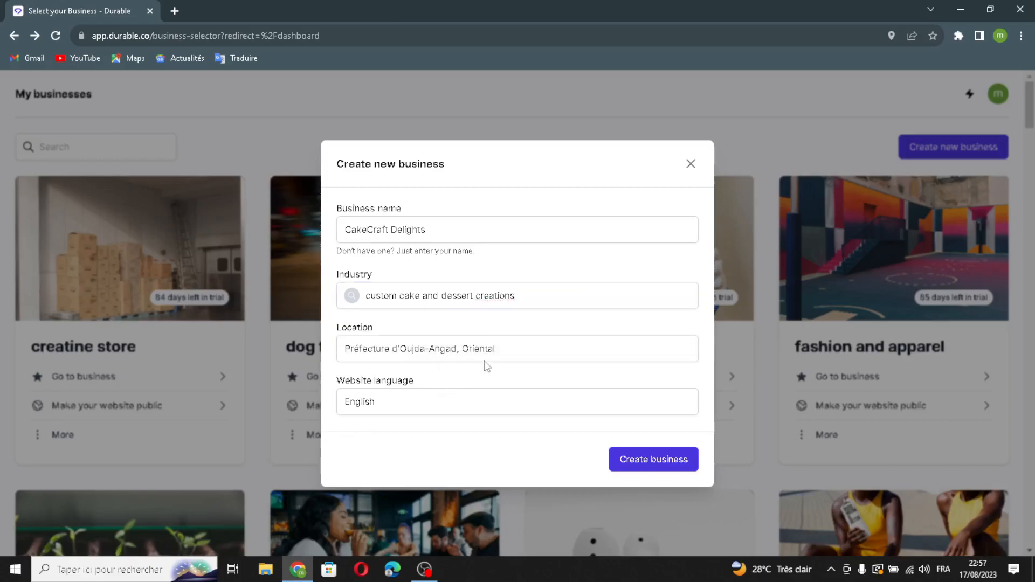
pyautogui.click(399, 401)
pyautogui.click(474, 399)
pyautogui.click(643, 469)
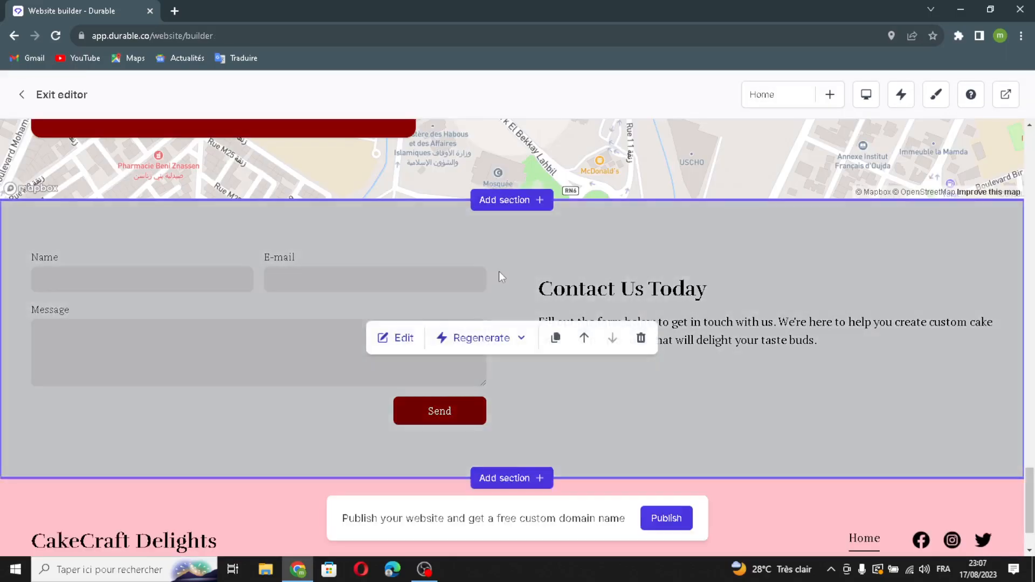
# Open the site header for editing and enable replacing the company name with a logo.
pyautogui.scroll(15, 499, 277)
pyautogui.scroll(15, 539, 326)
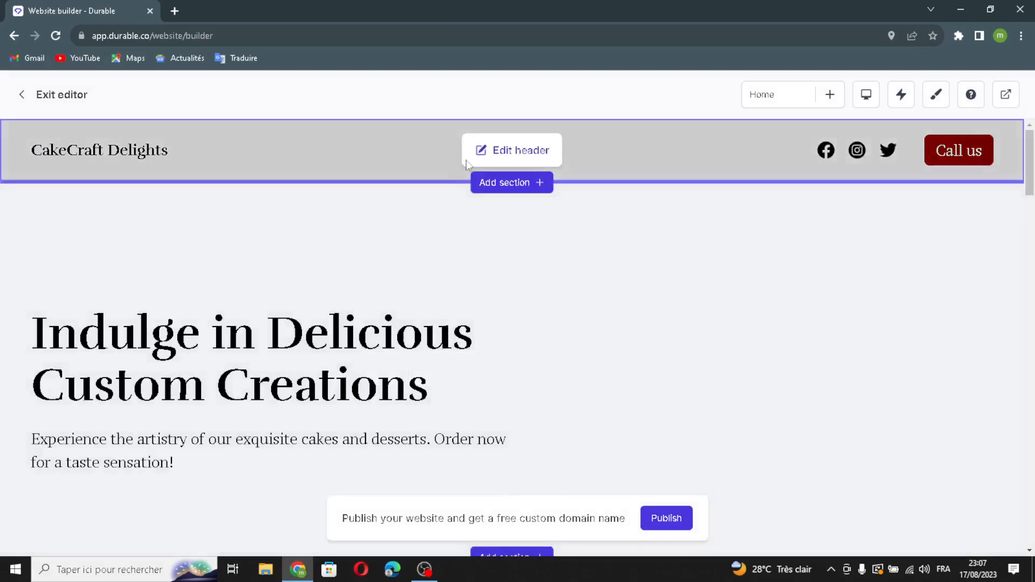
pyautogui.click(469, 160)
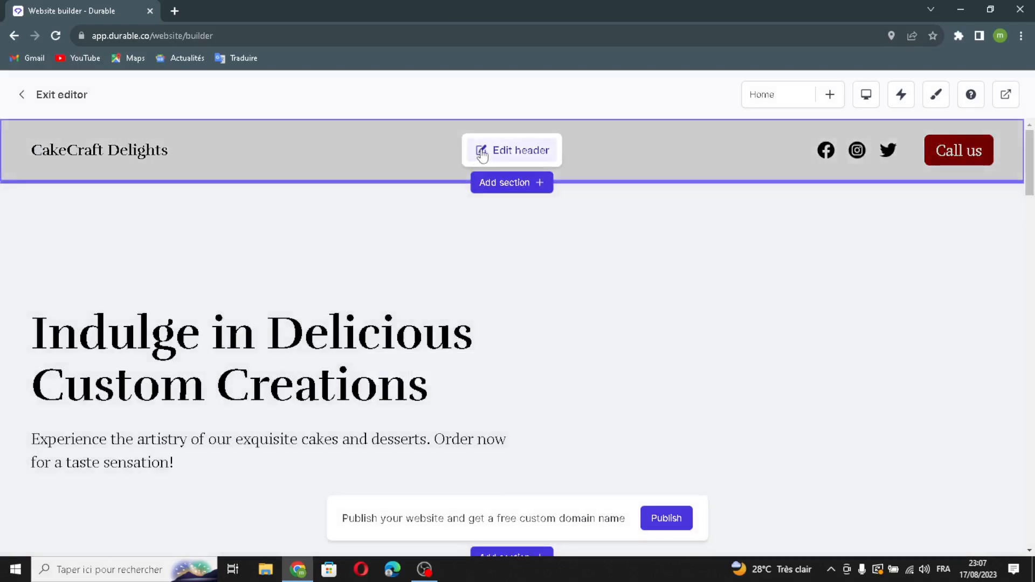
pyautogui.moveTo(905, 282); pyautogui.dragTo(1002, 331)
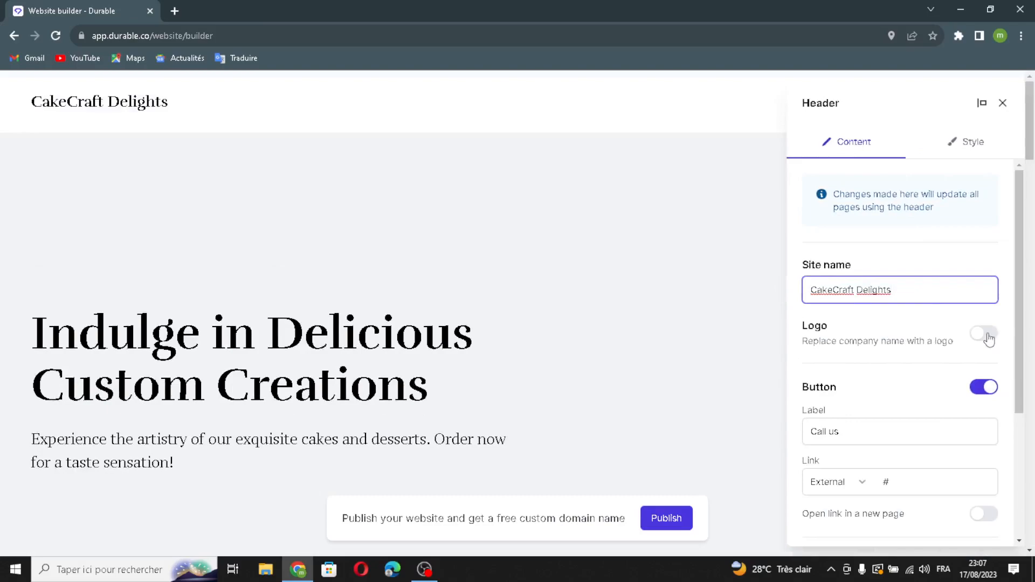
pyautogui.click(987, 333)
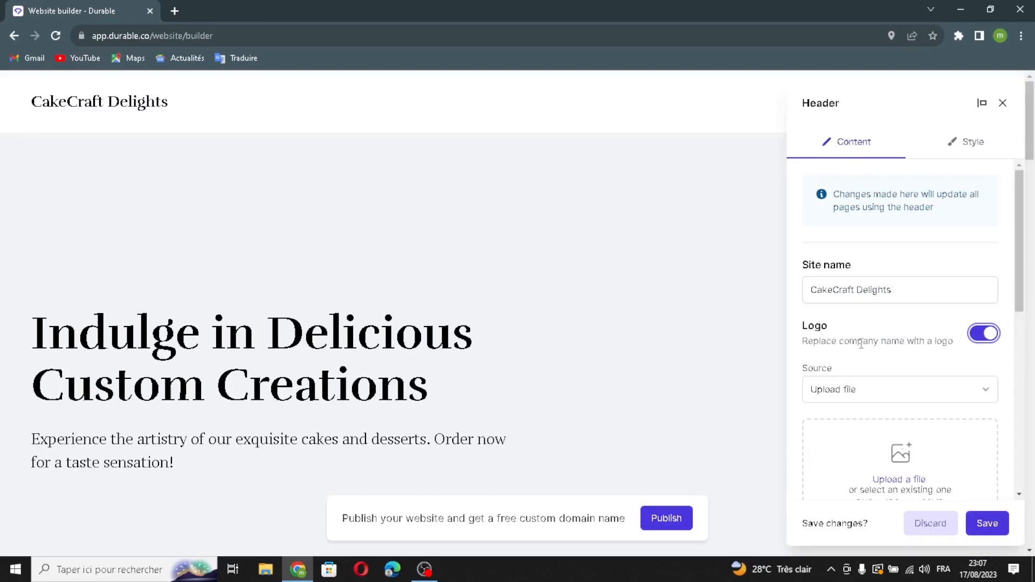
pyautogui.scroll(-1, 871, 450)
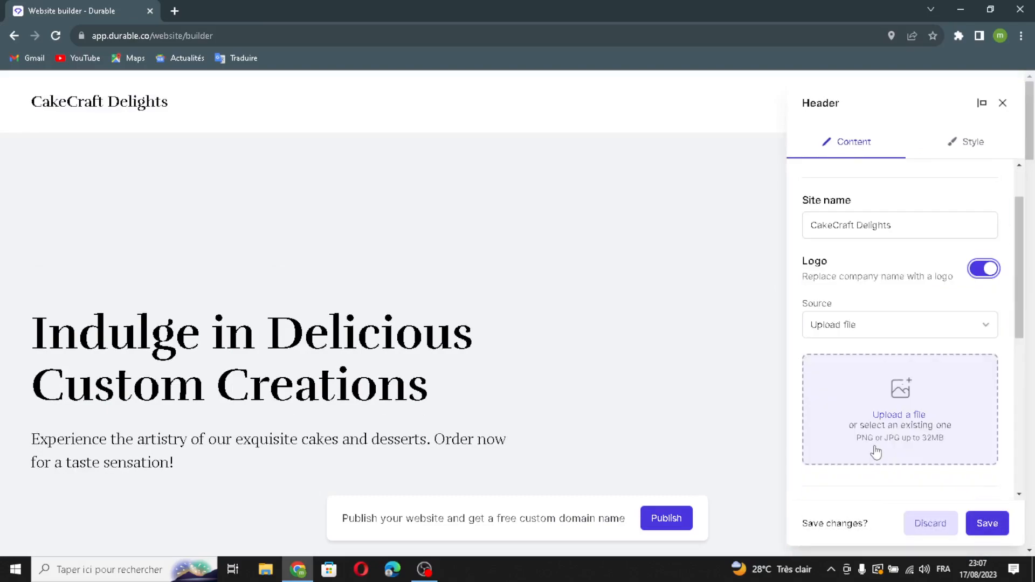
pyautogui.scroll(-1, 874, 477)
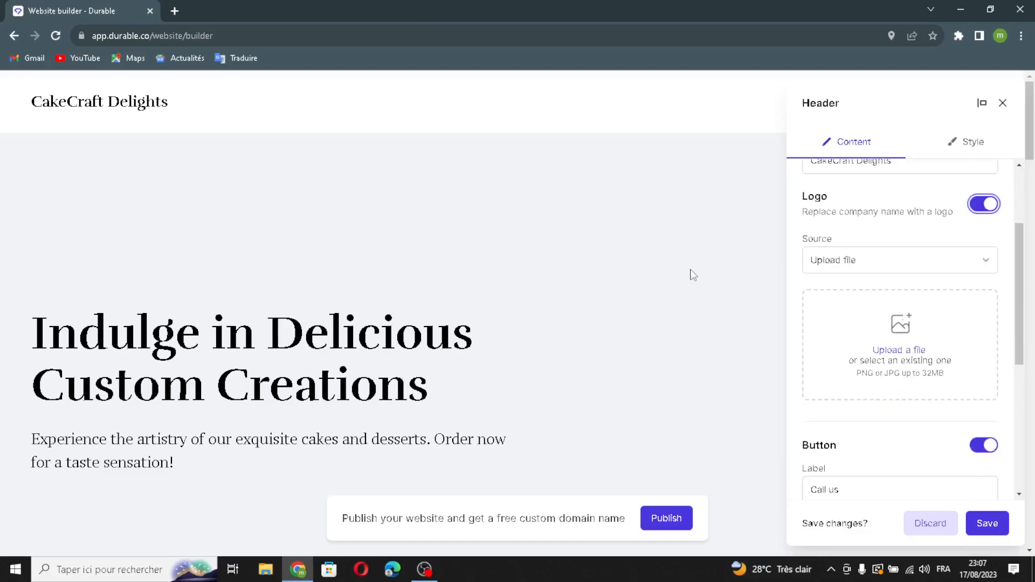
pyautogui.scroll(-3, 883, 383)
pyautogui.click(889, 302)
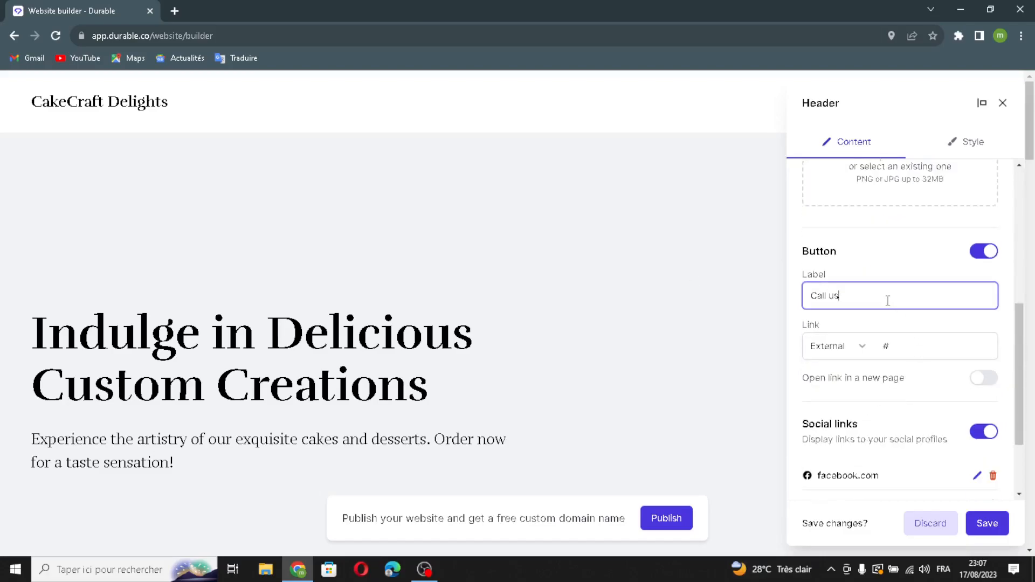
pyautogui.click(905, 345)
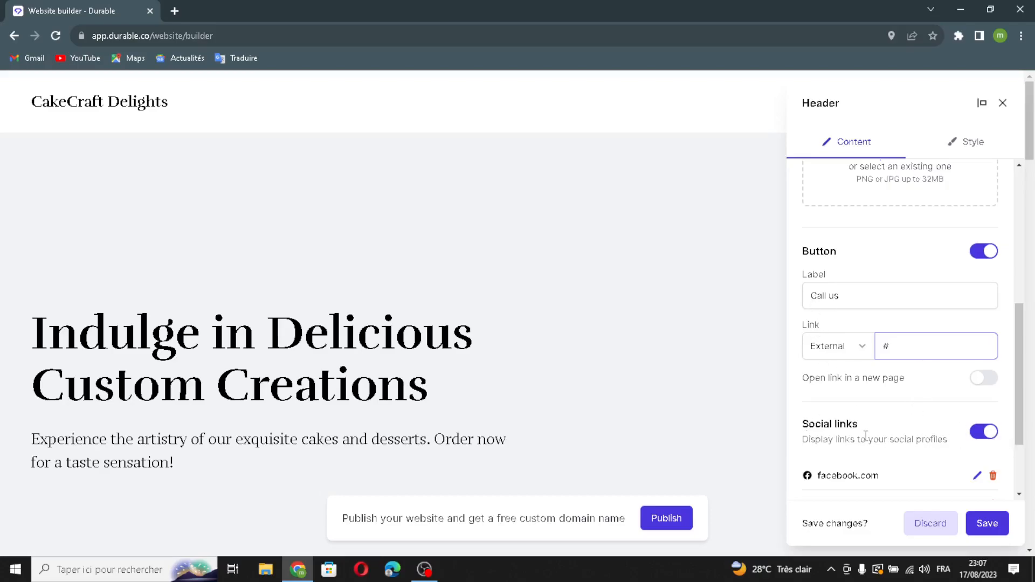
pyautogui.scroll(-2, 879, 376)
pyautogui.click(944, 464)
pyautogui.click(483, 298)
pyautogui.click(436, 305)
pyautogui.click(434, 361)
pyautogui.click(455, 294)
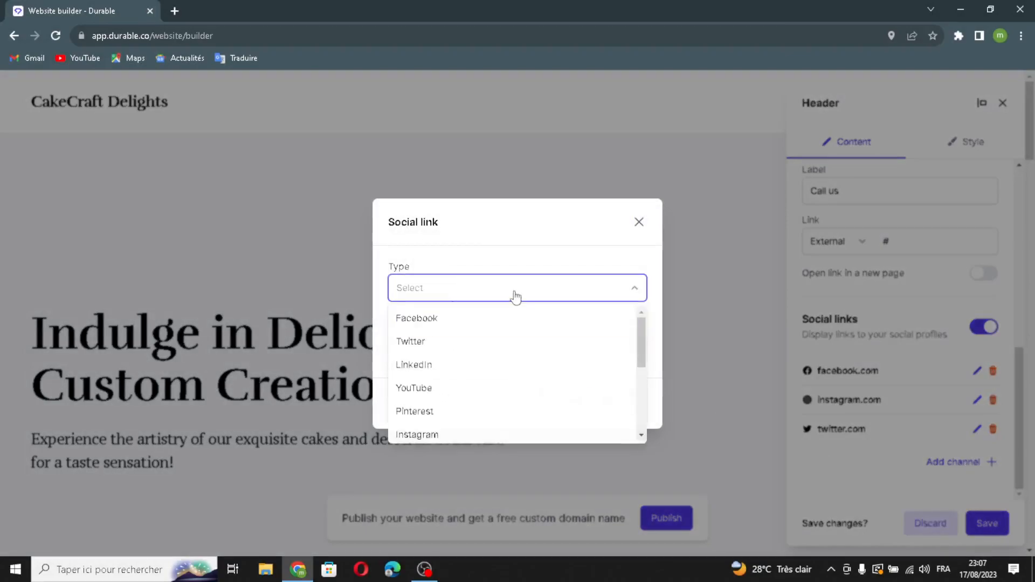
pyautogui.click(474, 323)
pyautogui.click(639, 224)
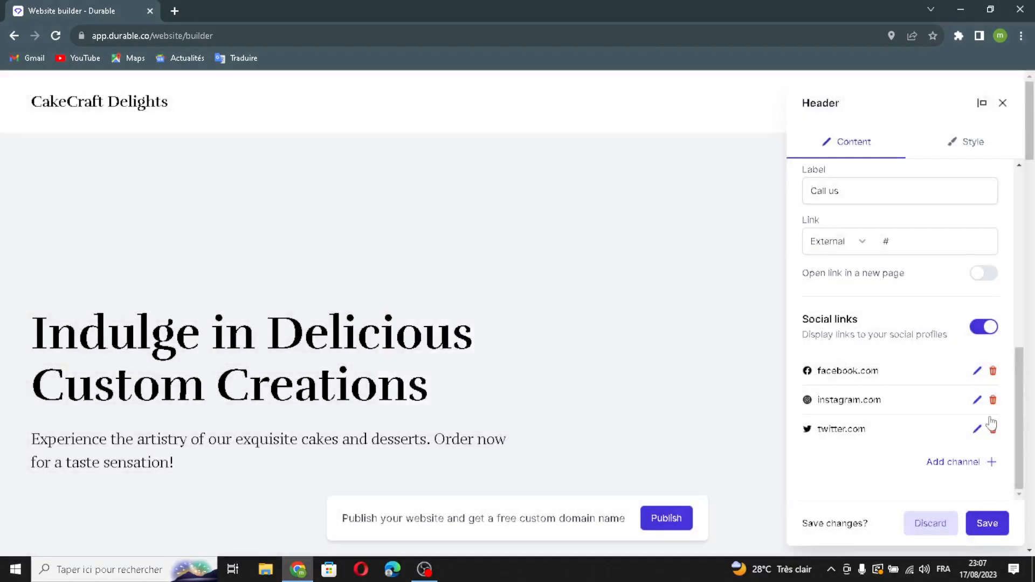
# Review the header's style options, including spacing and background, and save the header changes.
pyautogui.click(957, 147)
pyautogui.scroll(-5, 906, 324)
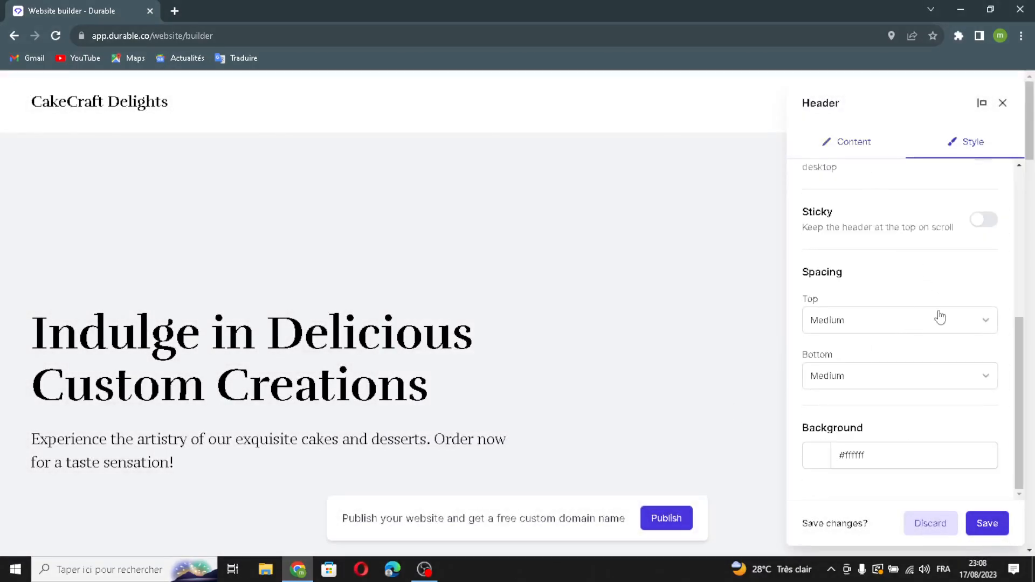
pyautogui.scroll(5, 940, 316)
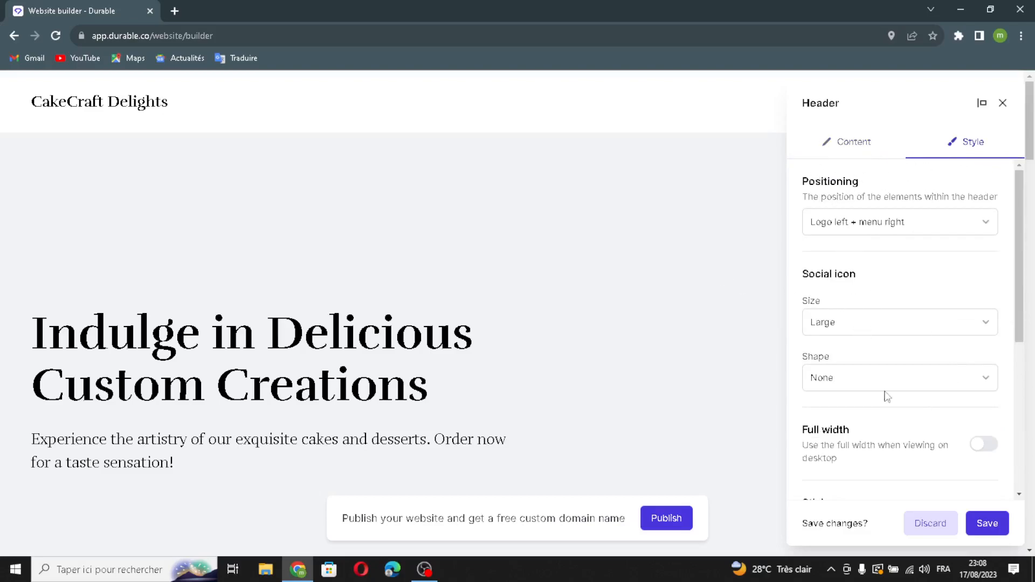
pyautogui.scroll(-5, 845, 409)
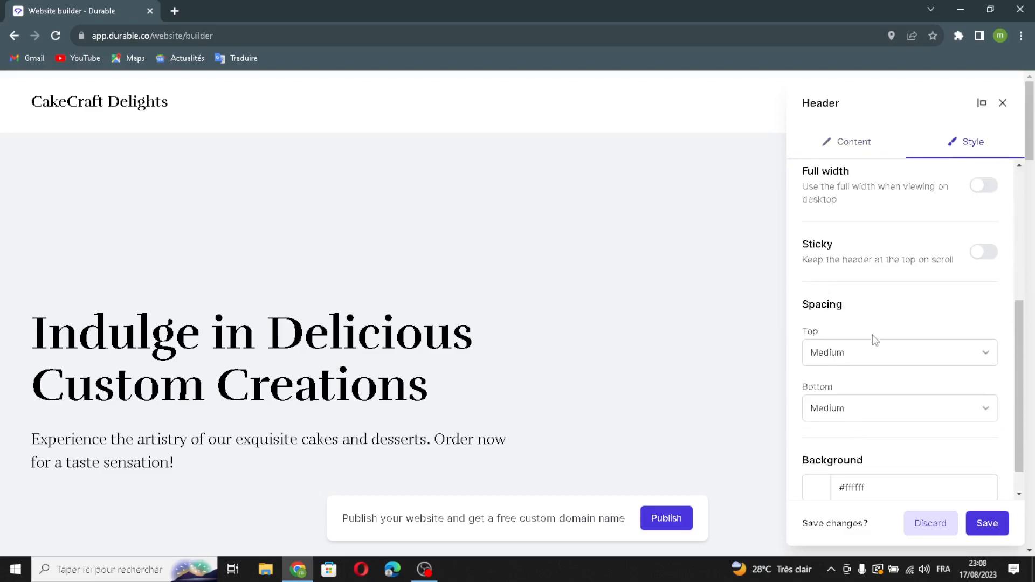
pyautogui.scroll(-1, 867, 429)
pyautogui.click(973, 526)
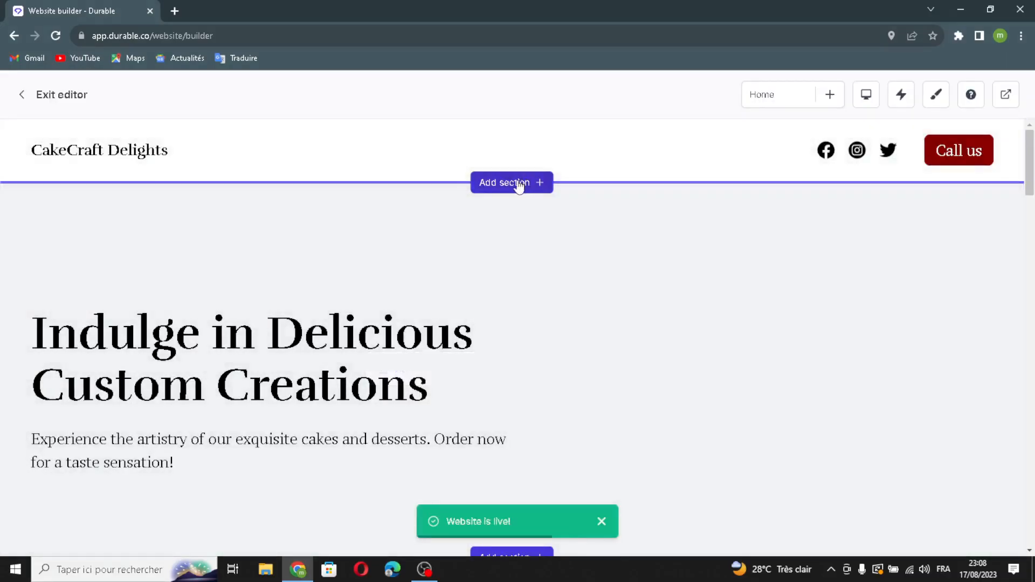
pyautogui.click(518, 183)
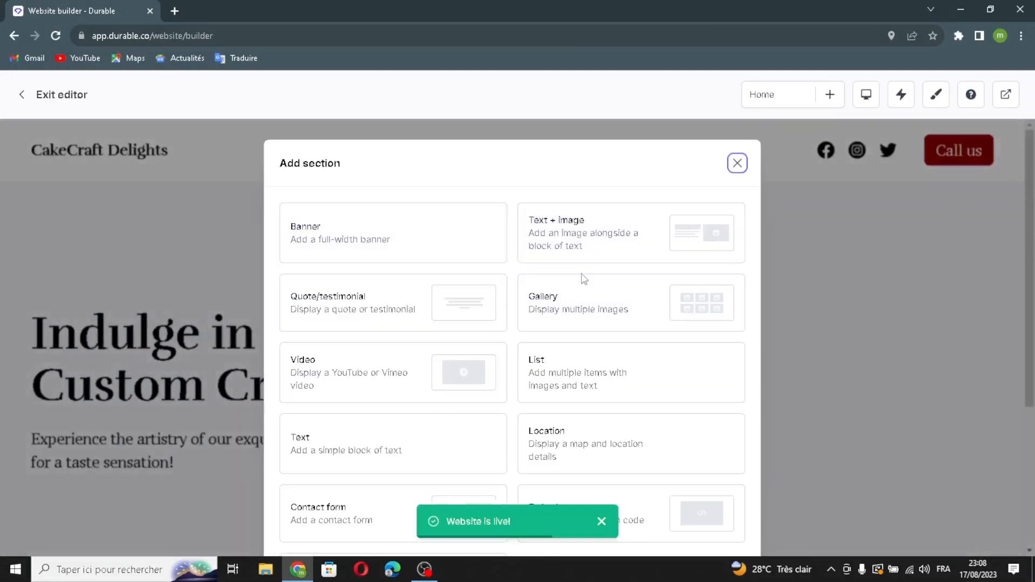
pyautogui.scroll(-3, 587, 375)
pyautogui.scroll(4, 383, 399)
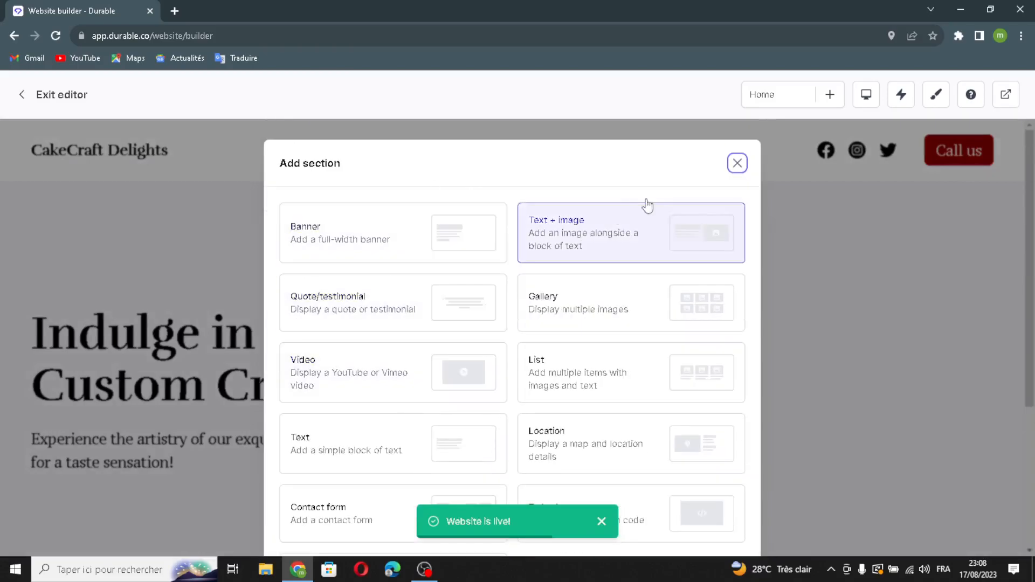
pyautogui.click(737, 164)
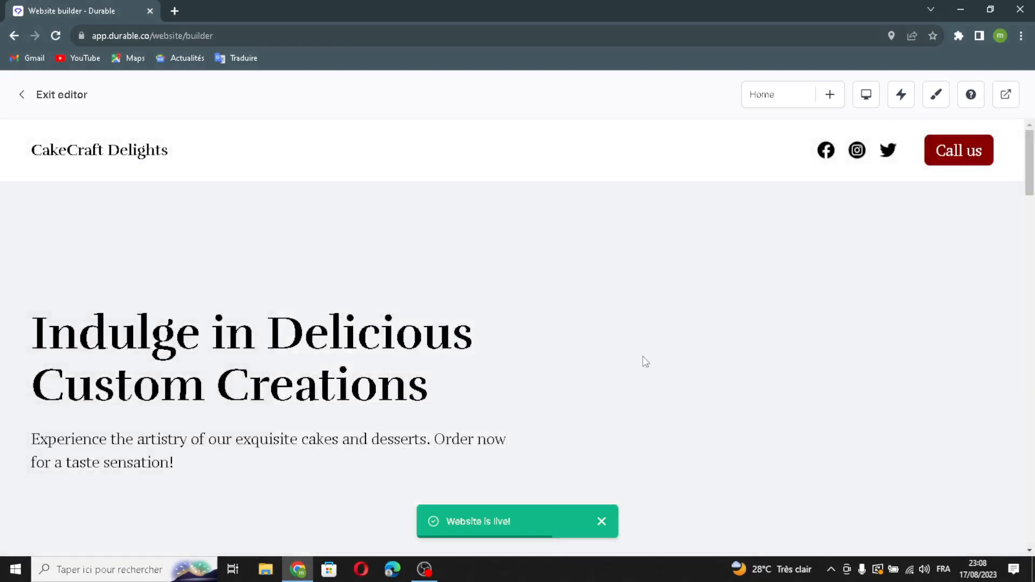
# Open the banner section for editing and regenerate its heading and subtext with AI.
pyautogui.scroll(-1, 679, 409)
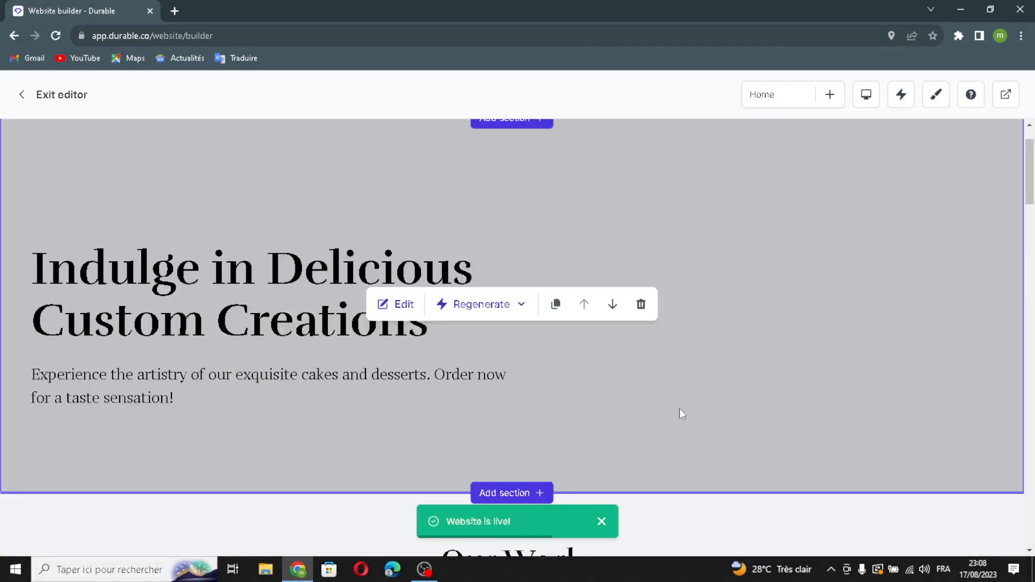
pyautogui.click(398, 304)
pyautogui.click(982, 211)
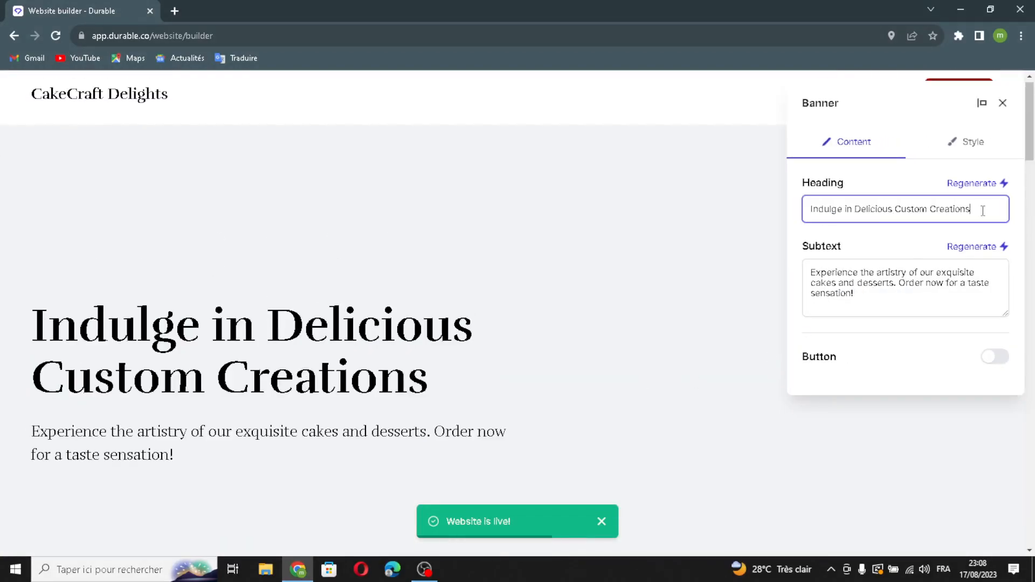
pyautogui.click(986, 188)
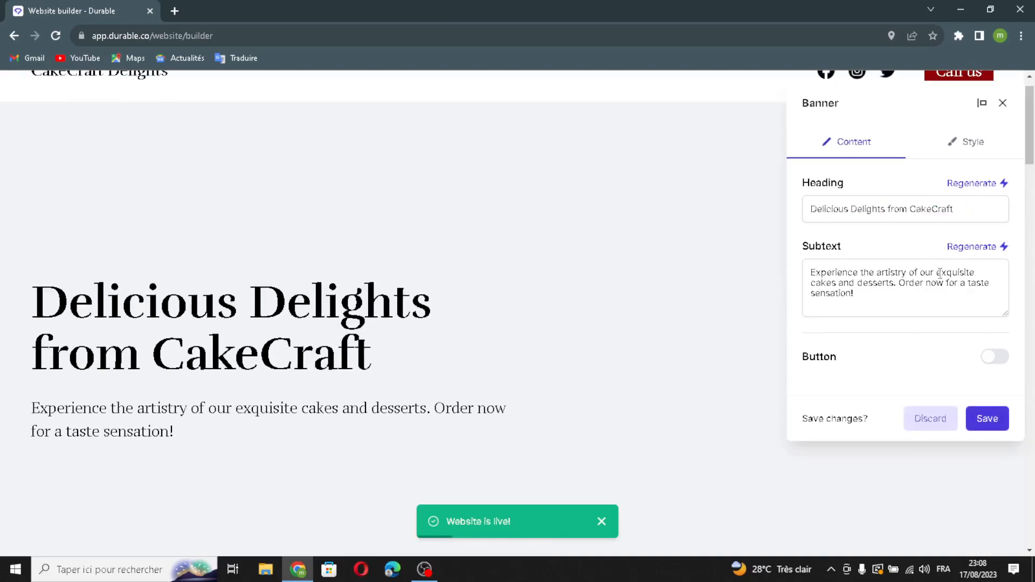
pyautogui.click(919, 299)
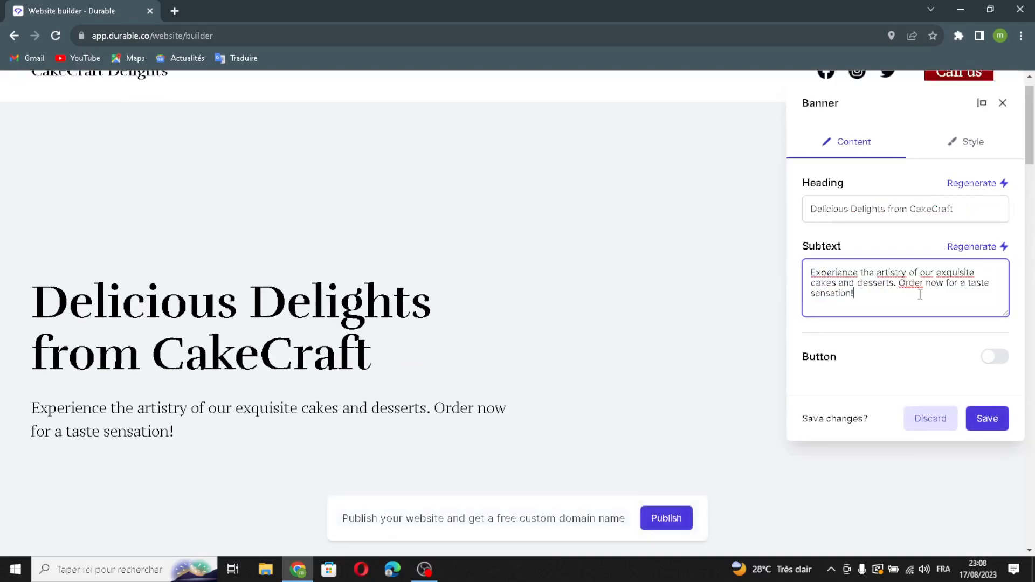
pyautogui.click(953, 247)
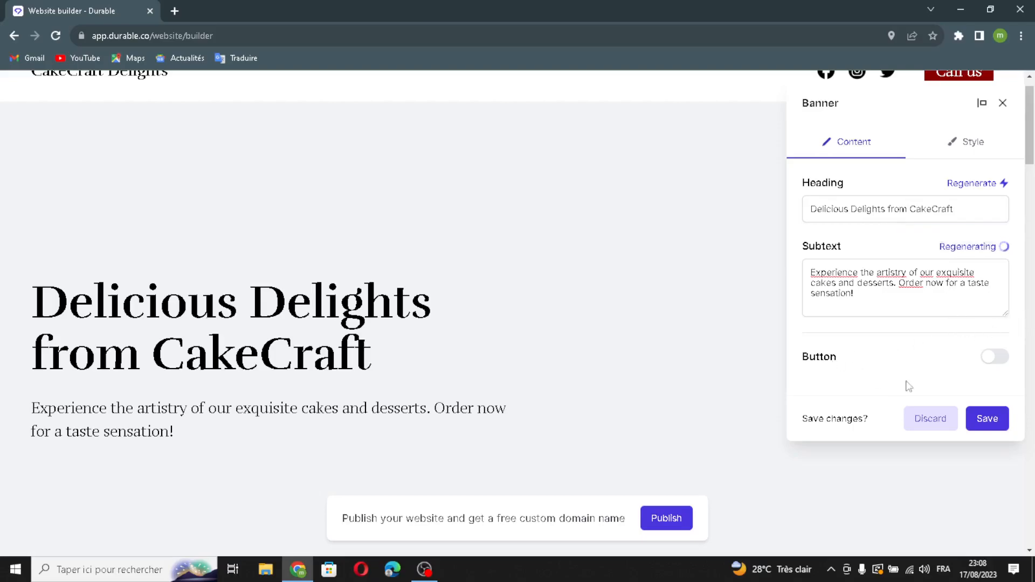
pyautogui.click(994, 357)
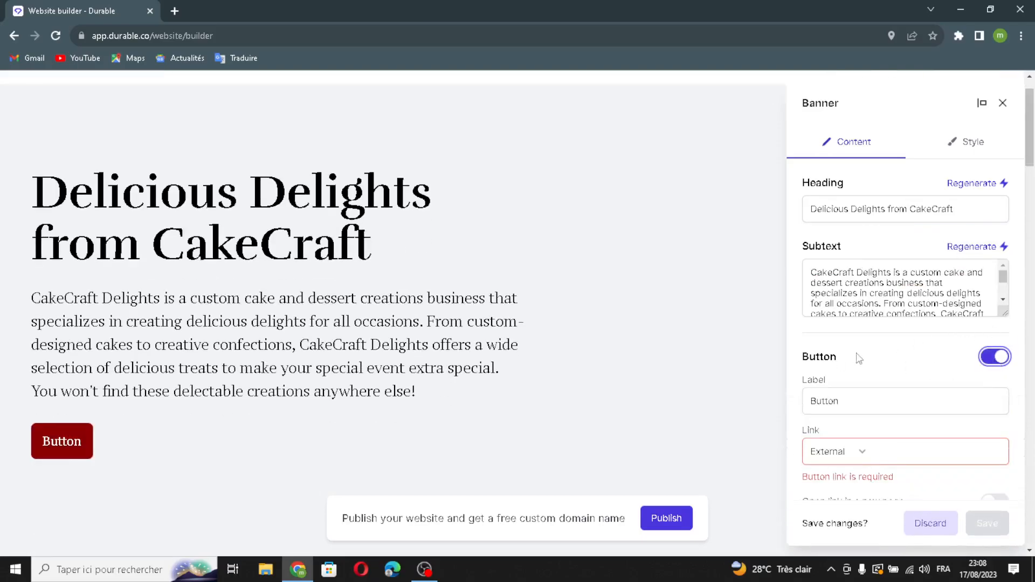
pyautogui.scroll(-1, 903, 445)
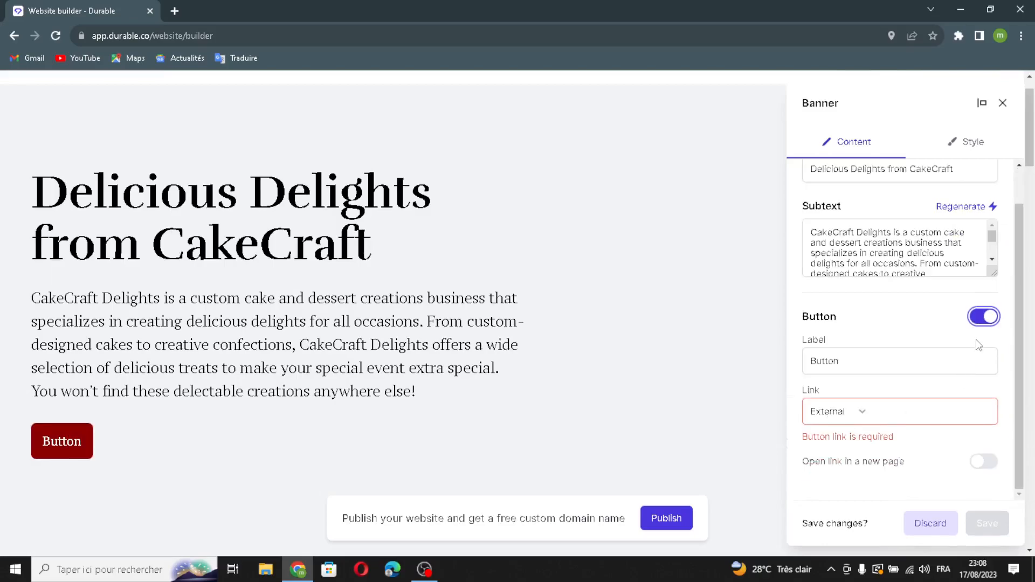
pyautogui.click(989, 317)
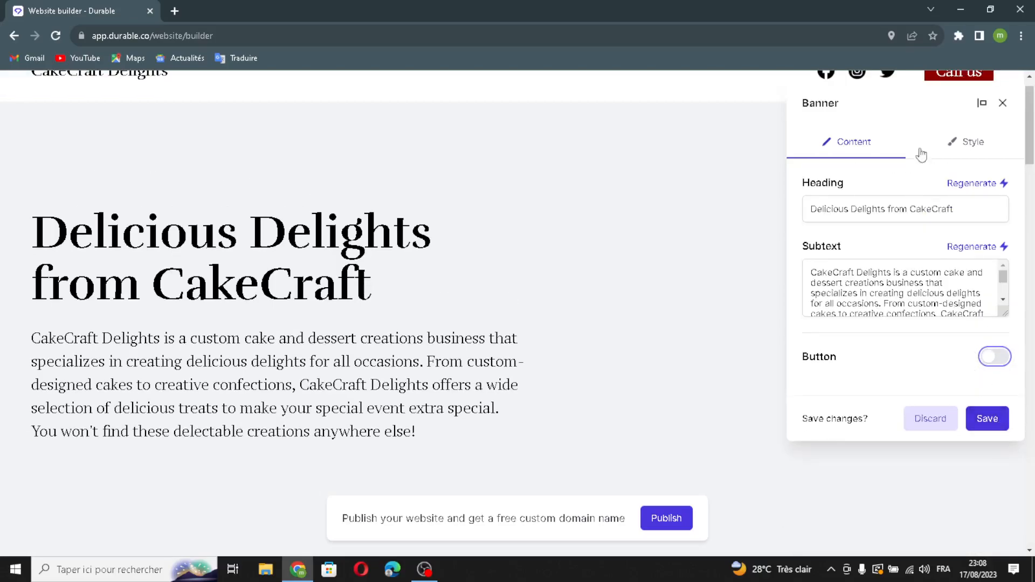
# Enable combining the banner's background with the page header and save the banner changes.
pyautogui.click(960, 150)
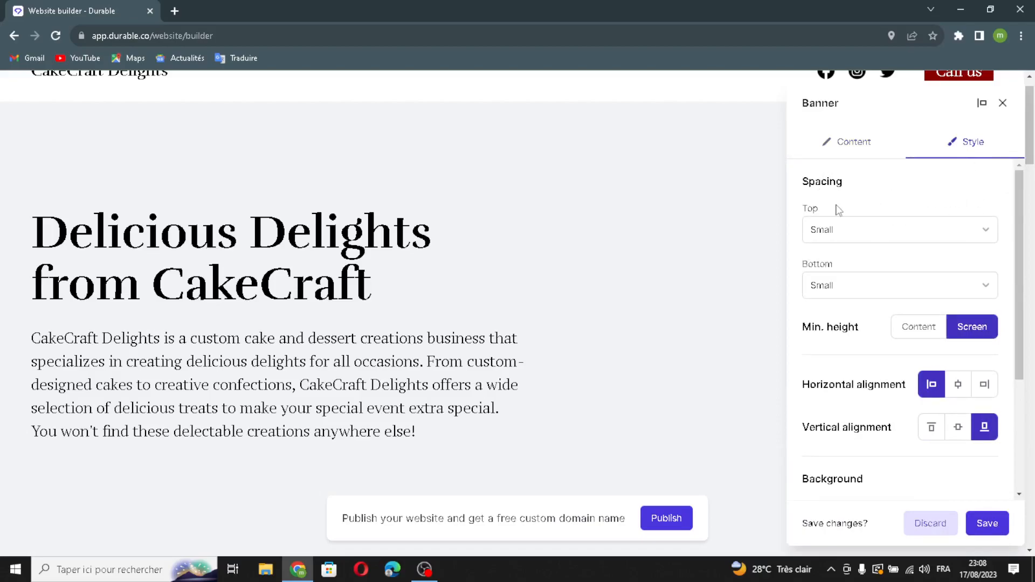
pyautogui.scroll(-1, 868, 313)
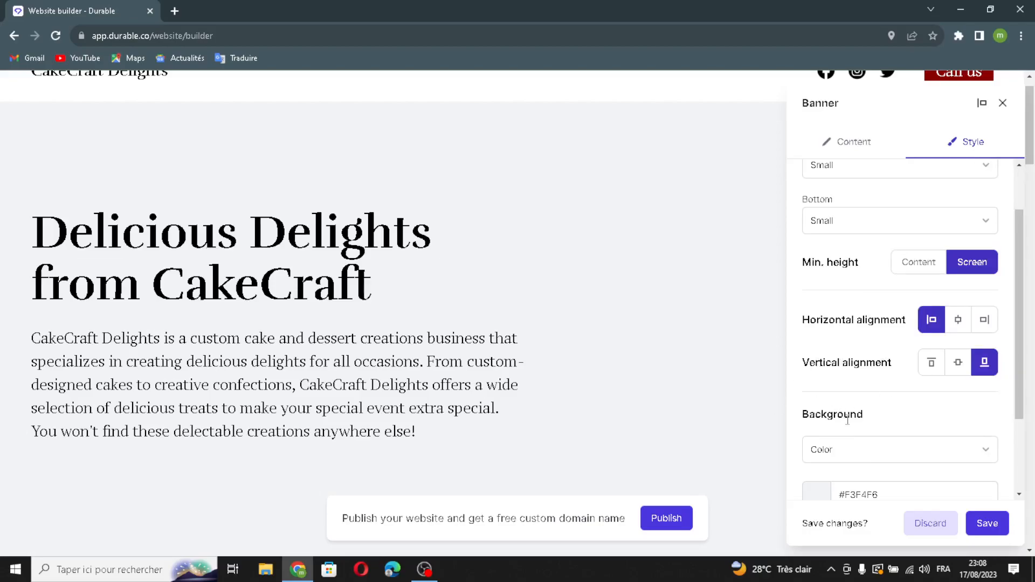
pyautogui.scroll(-2, 842, 412)
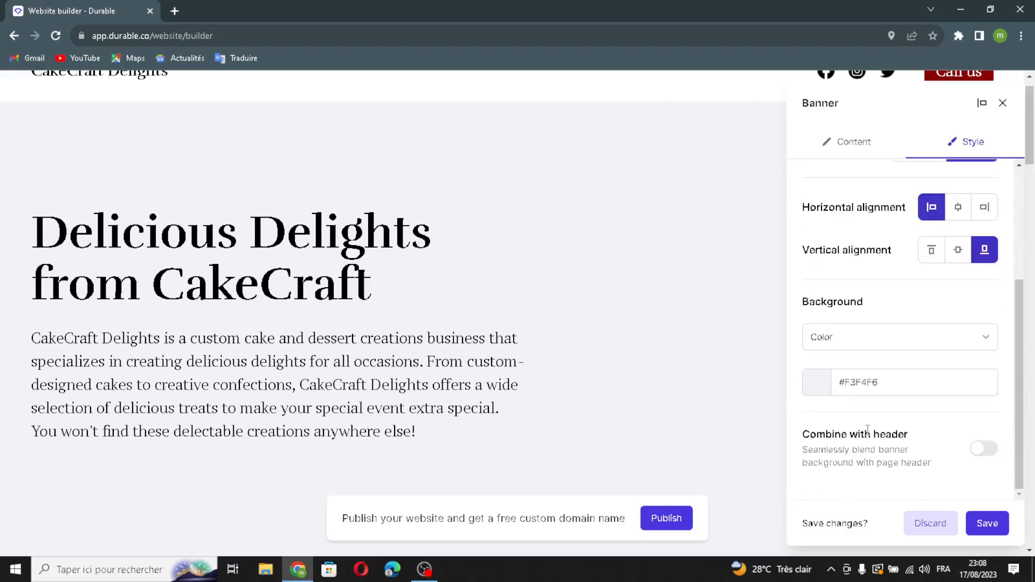
pyautogui.click(984, 448)
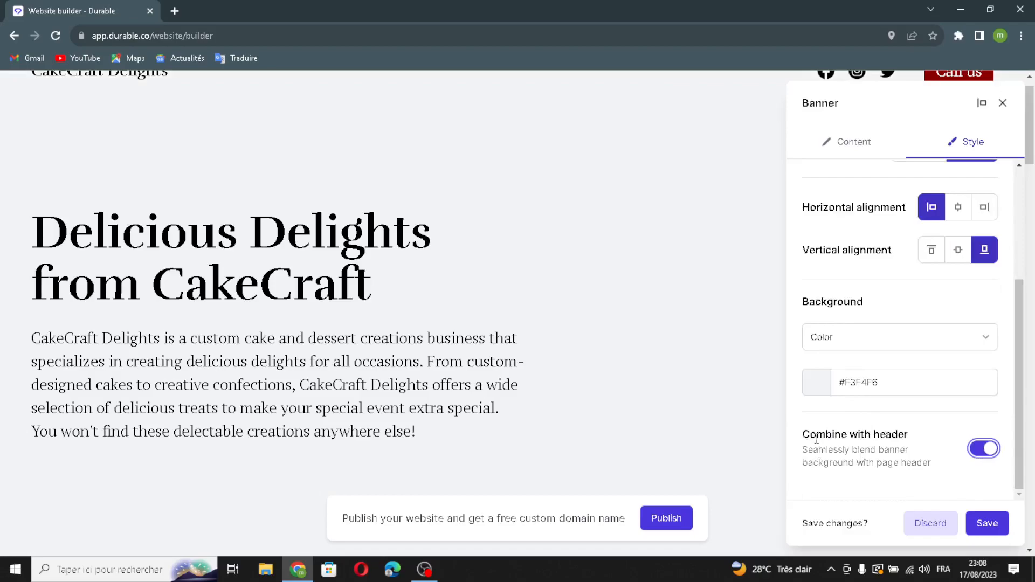
pyautogui.click(987, 523)
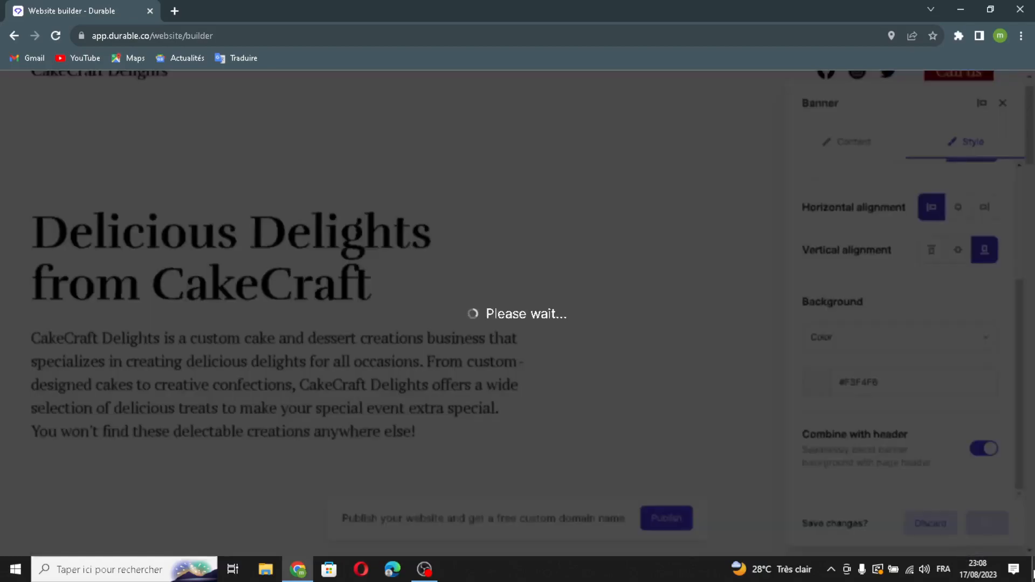
# Open the Our Work gallery section for editing and generate an additional gallery image with AI.
pyautogui.scroll(-10, 657, 407)
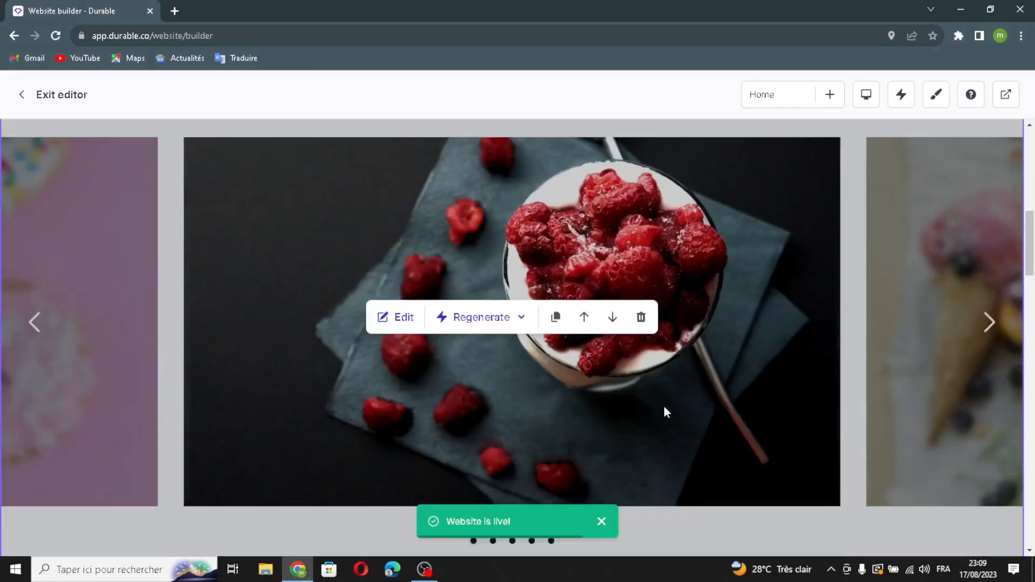
pyautogui.scroll(-1, 665, 412)
pyautogui.click(396, 253)
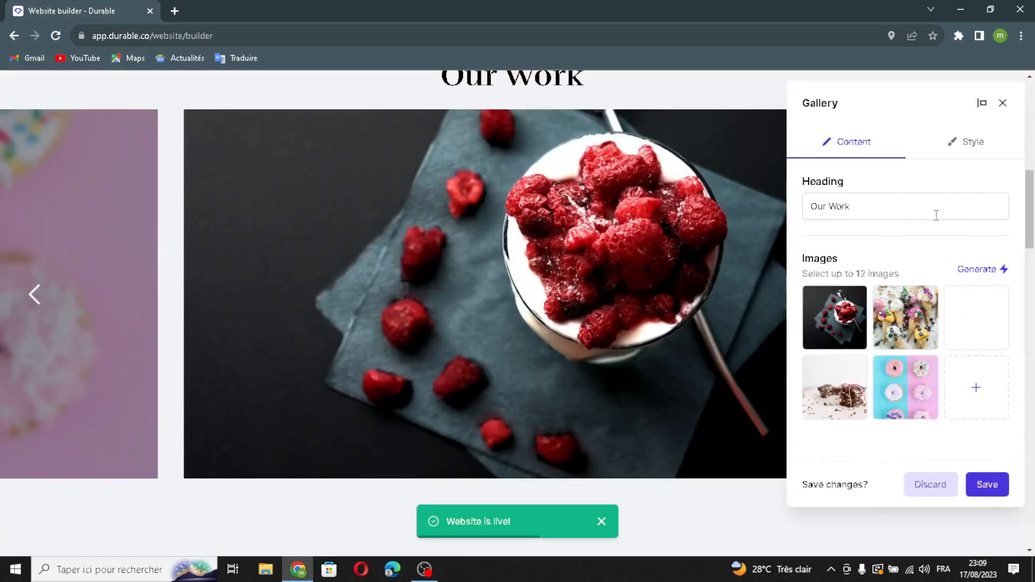
pyautogui.click(920, 211)
pyautogui.click(965, 268)
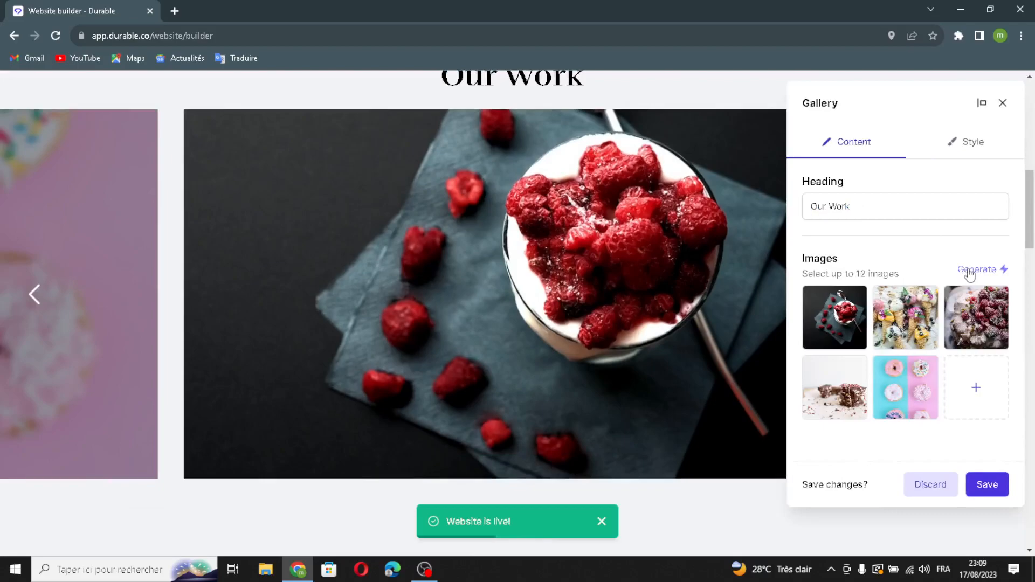
pyautogui.moveTo(953, 346)
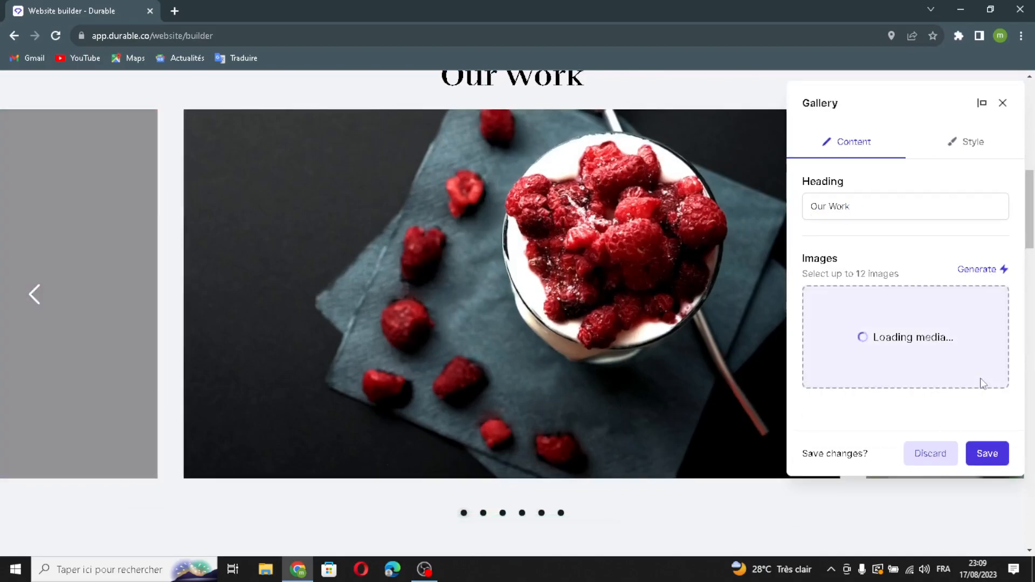
# Insert the strawberry ice cream picture from the media library into the gallery.
pyautogui.click(835, 457)
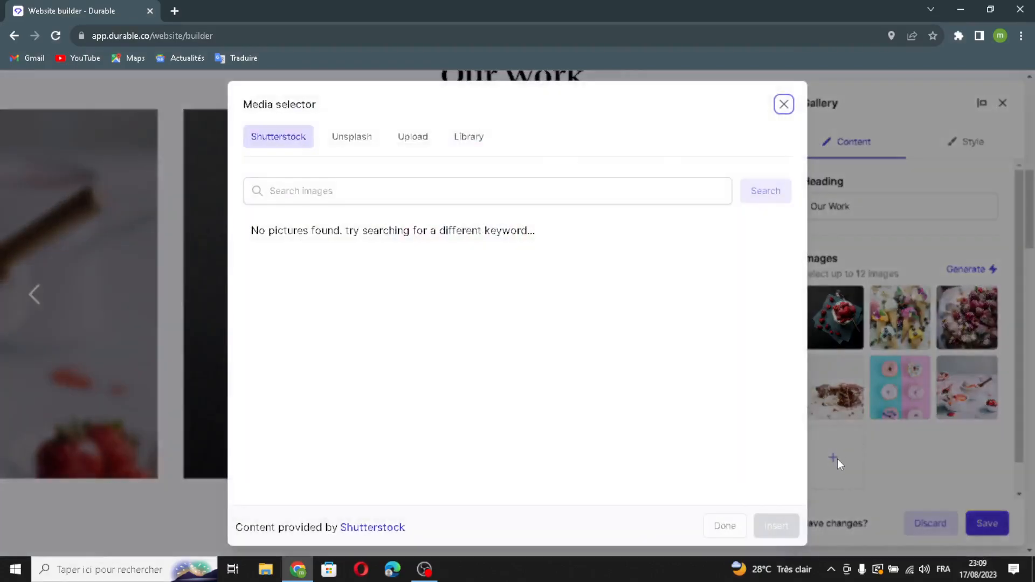
pyautogui.click(414, 141)
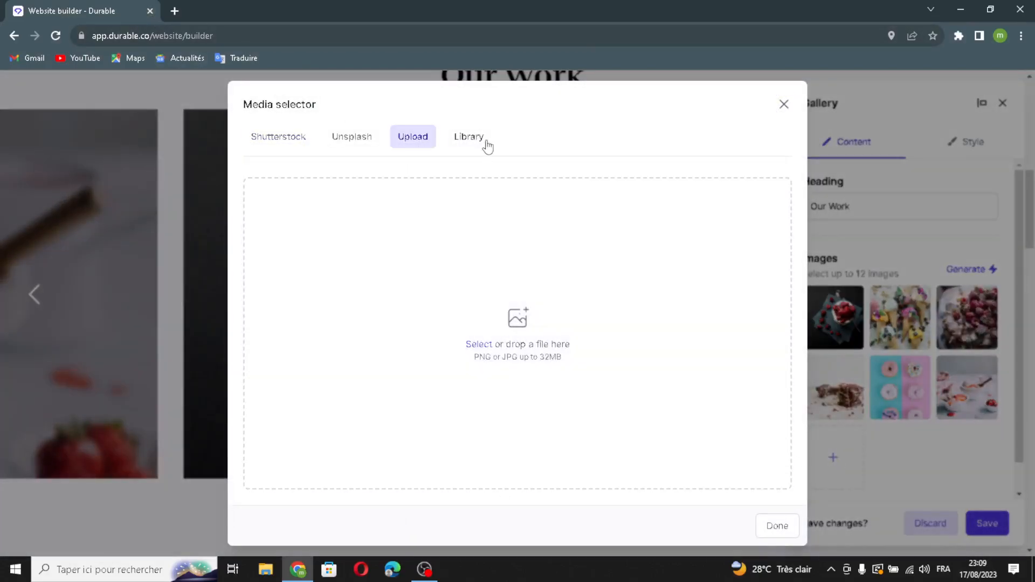
pyautogui.click(488, 141)
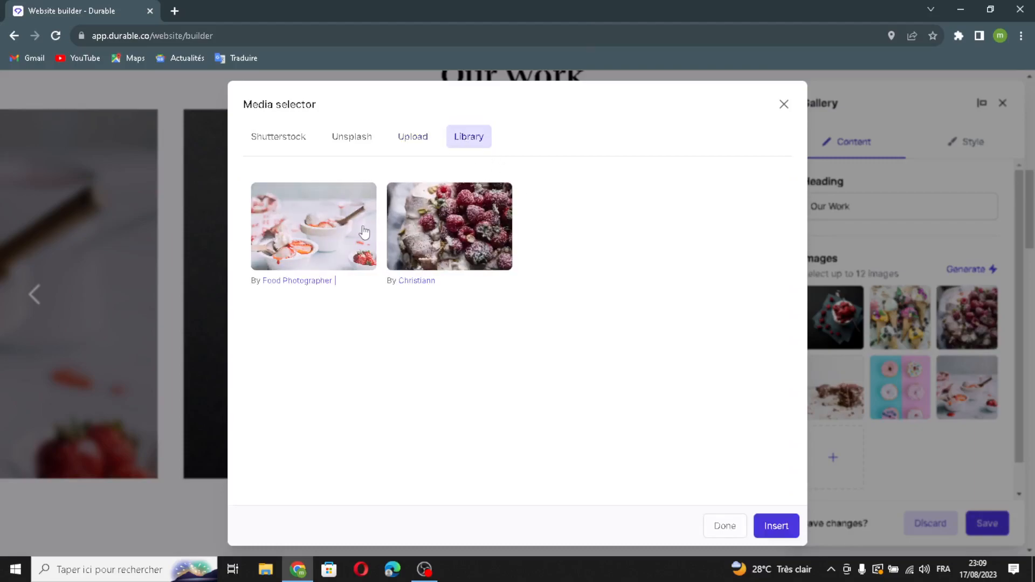
pyautogui.click(347, 223)
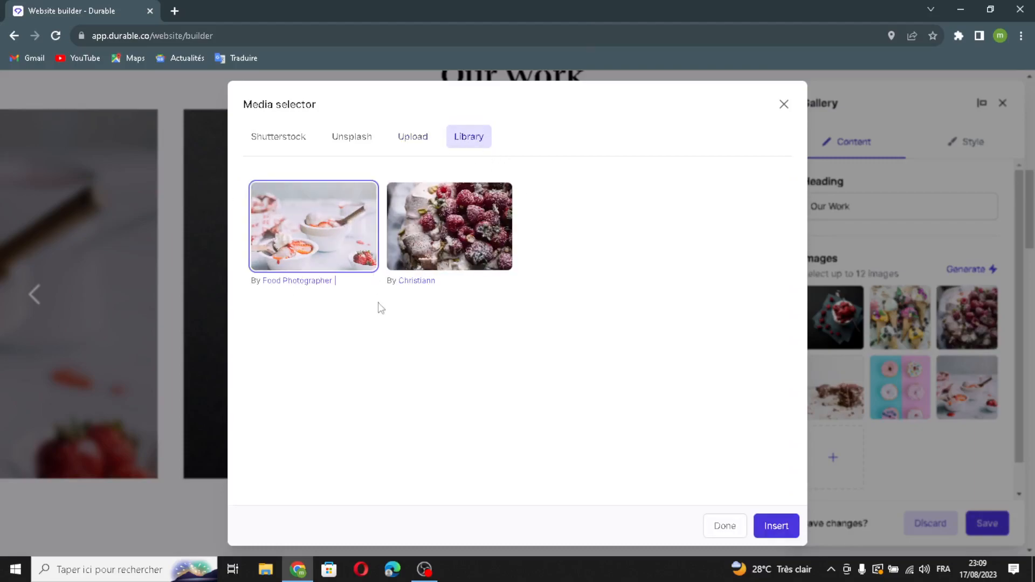
pyautogui.click(775, 526)
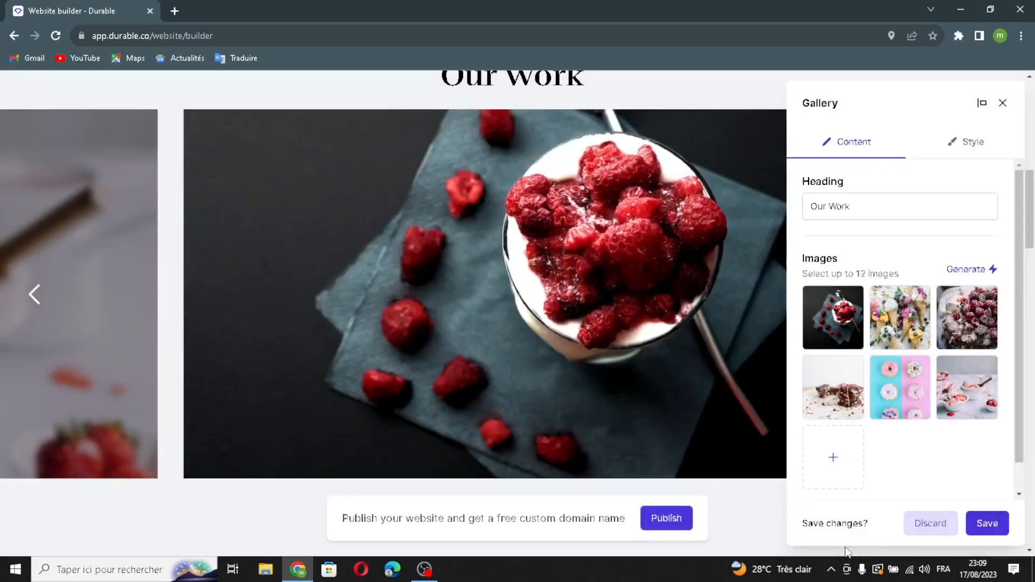
# Review the gallery's style options, including image, spacing and background, and save the gallery changes.
pyautogui.click(969, 156)
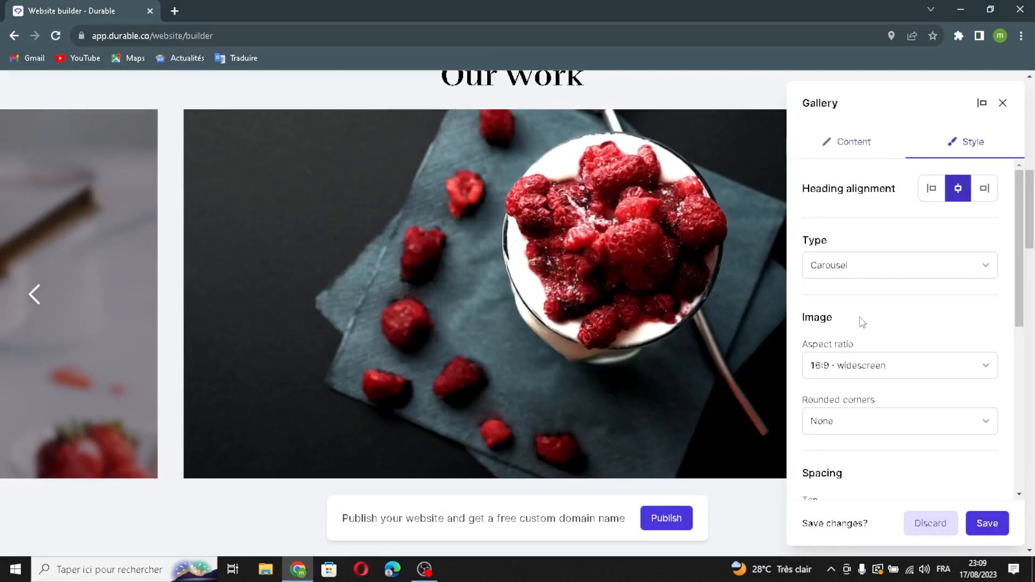
pyautogui.scroll(-6, 884, 425)
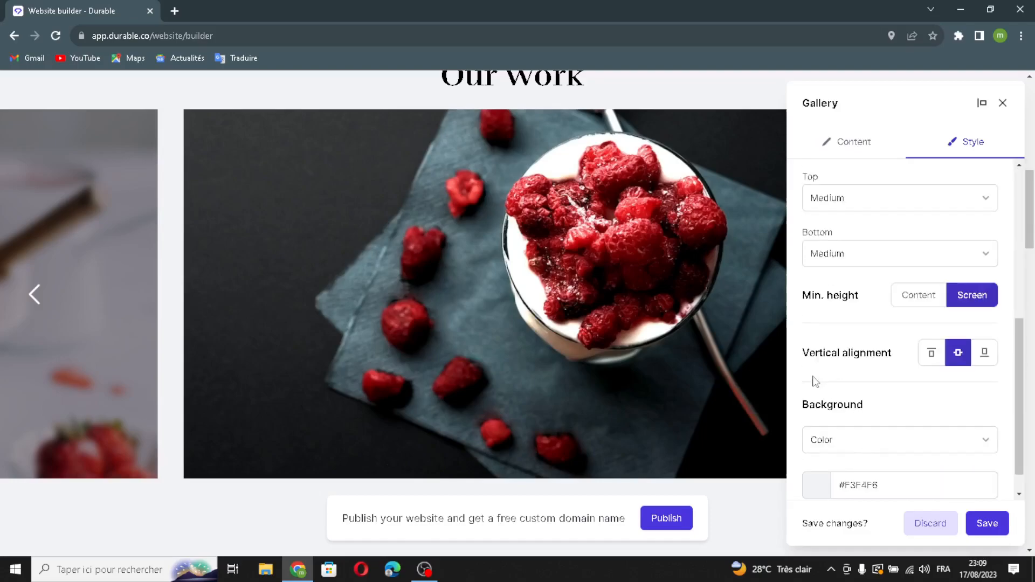
pyautogui.scroll(-1, 873, 423)
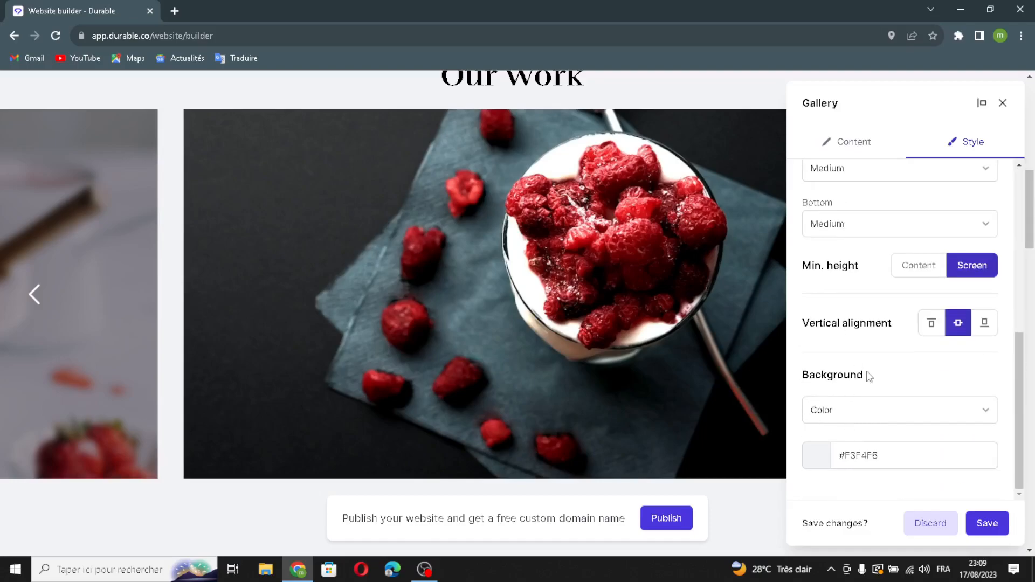
pyautogui.click(987, 523)
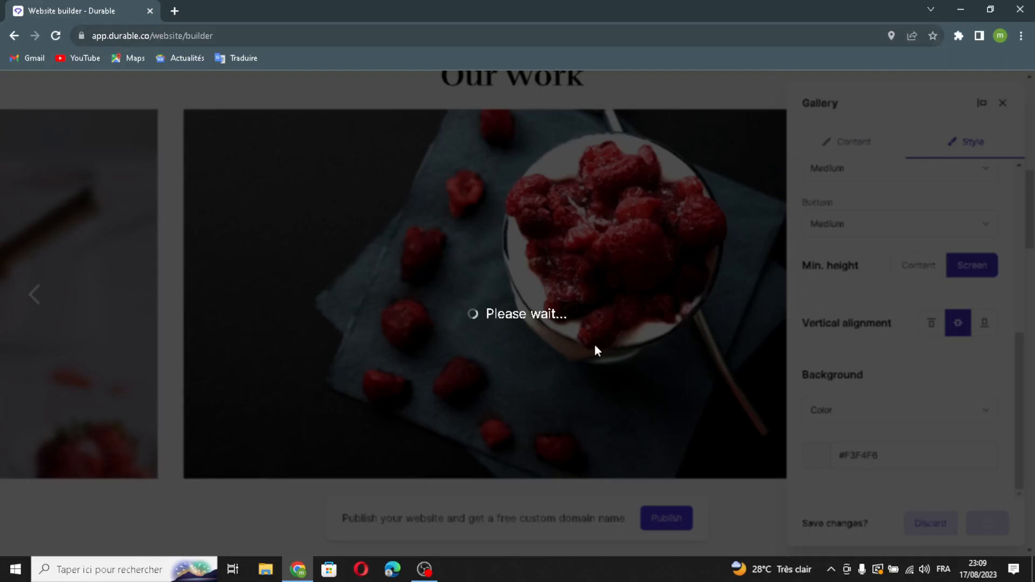
# Open the About us section for editing, regenerate its text with AI, and save it after checking the style options.
pyautogui.scroll(-10, 596, 350)
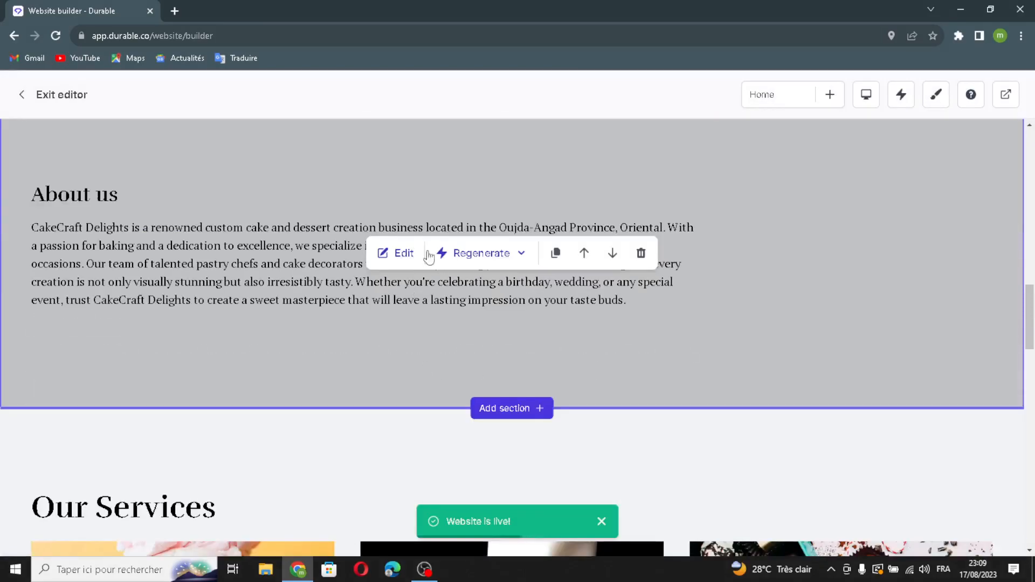
pyautogui.click(409, 257)
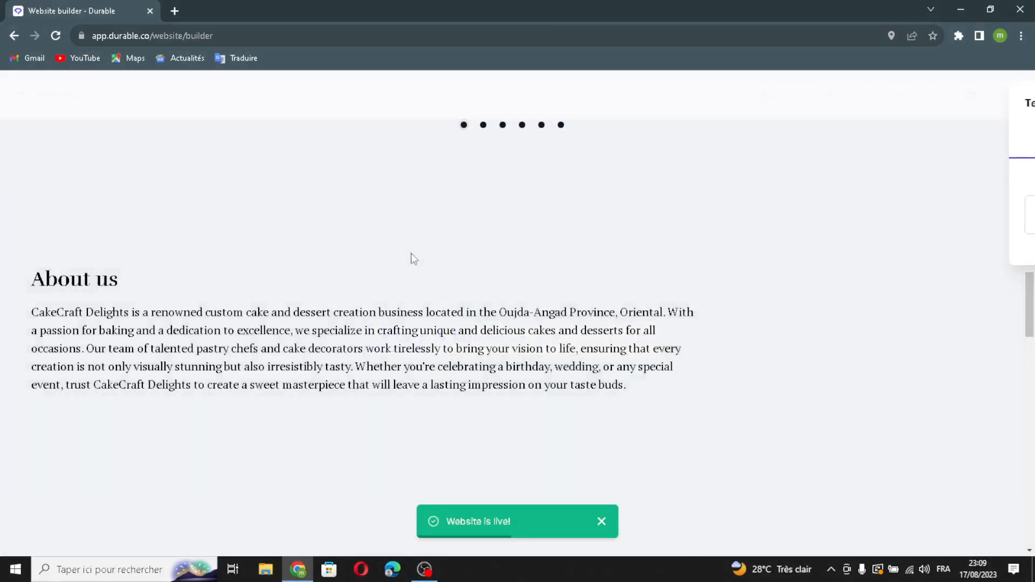
pyautogui.click(970, 183)
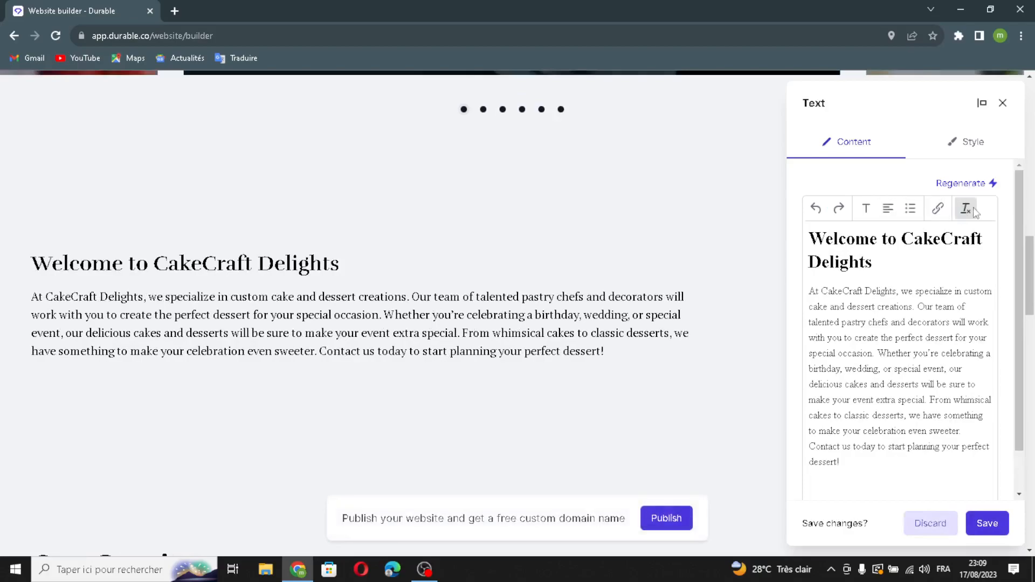
pyautogui.scroll(-1, 911, 205)
pyautogui.scroll(1, 916, 194)
pyautogui.click(965, 142)
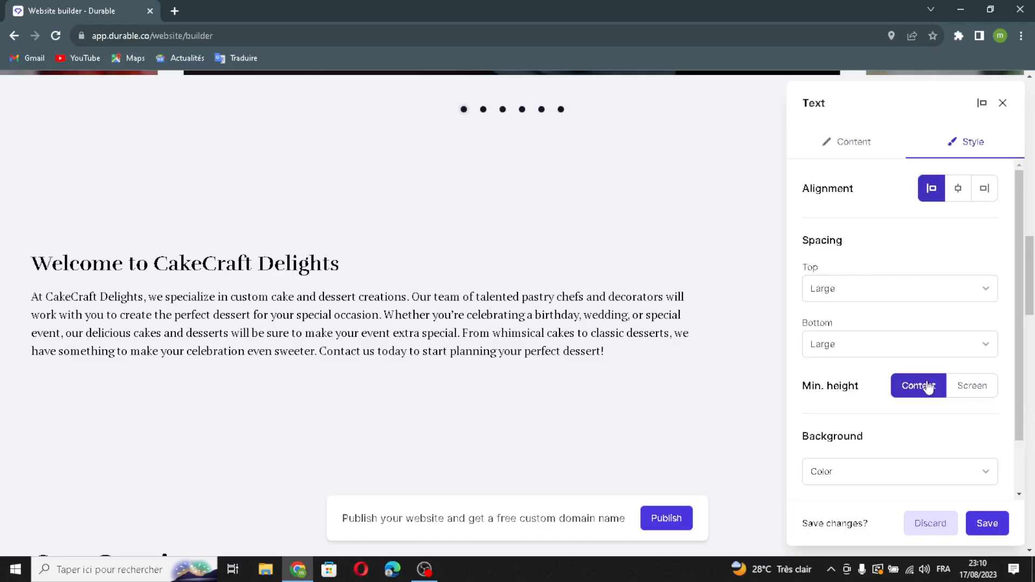
pyautogui.scroll(-1, 926, 386)
pyautogui.click(990, 523)
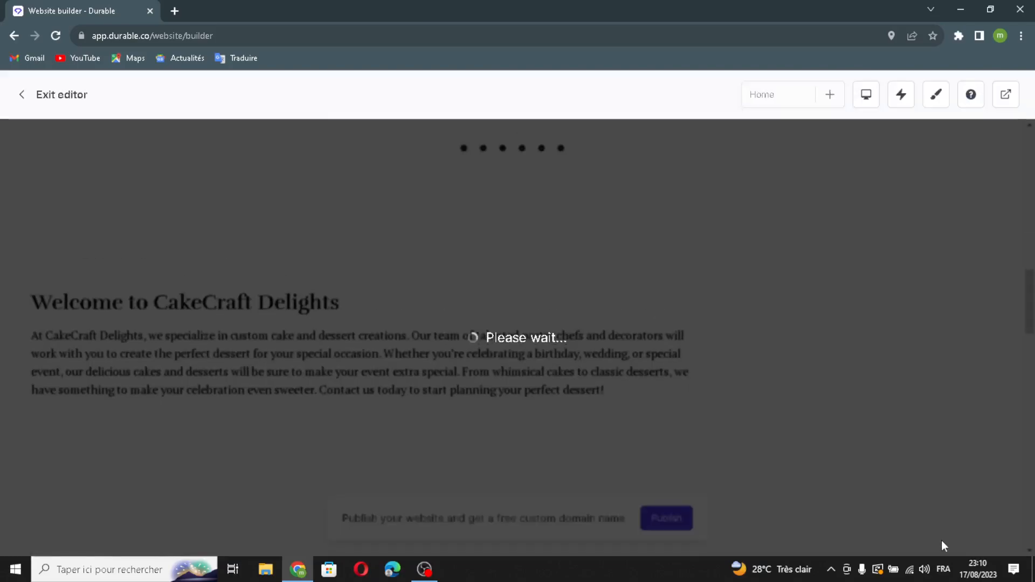
# Open the Our Services list for editing and add a list item with an AI-generated image, title and content.
pyautogui.scroll(-7, 756, 335)
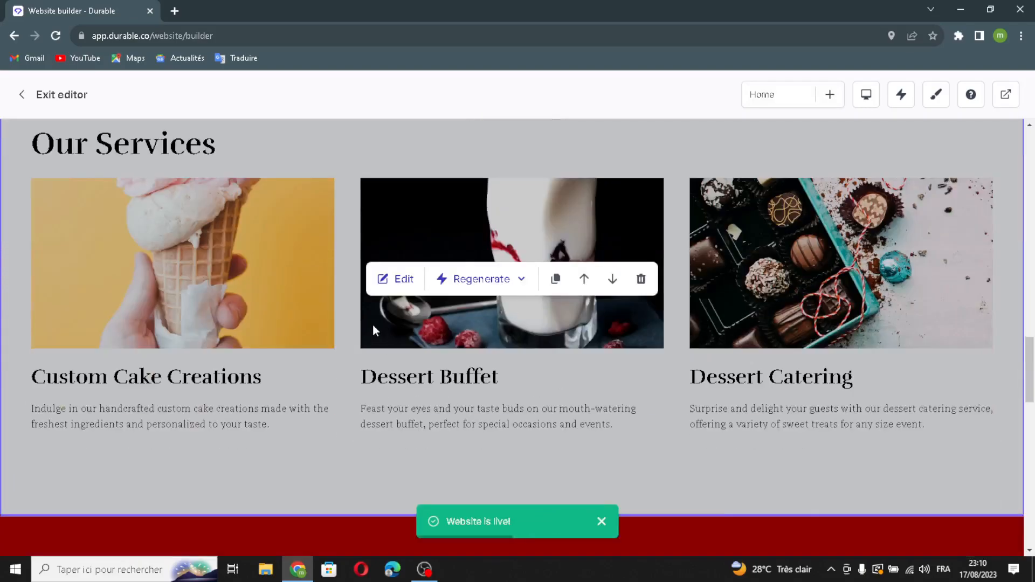
pyautogui.click(393, 278)
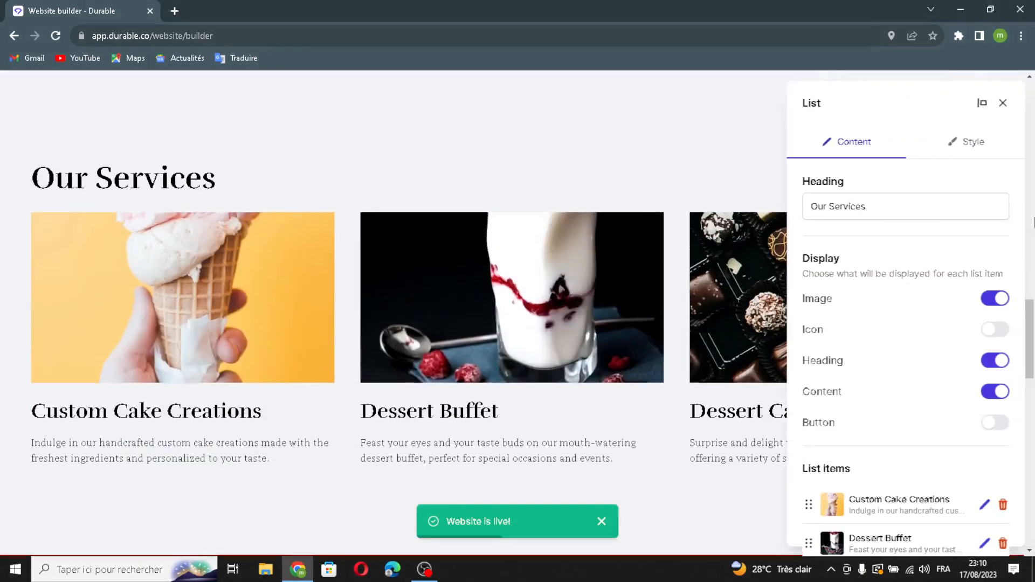
pyautogui.doubleClick(955, 208)
pyautogui.click(910, 199)
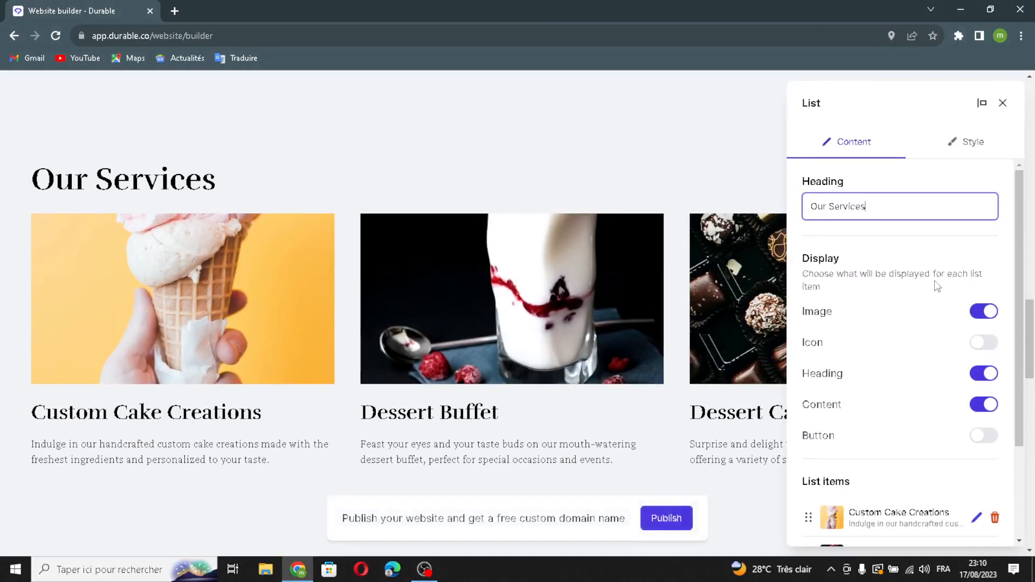
pyautogui.scroll(-2, 852, 347)
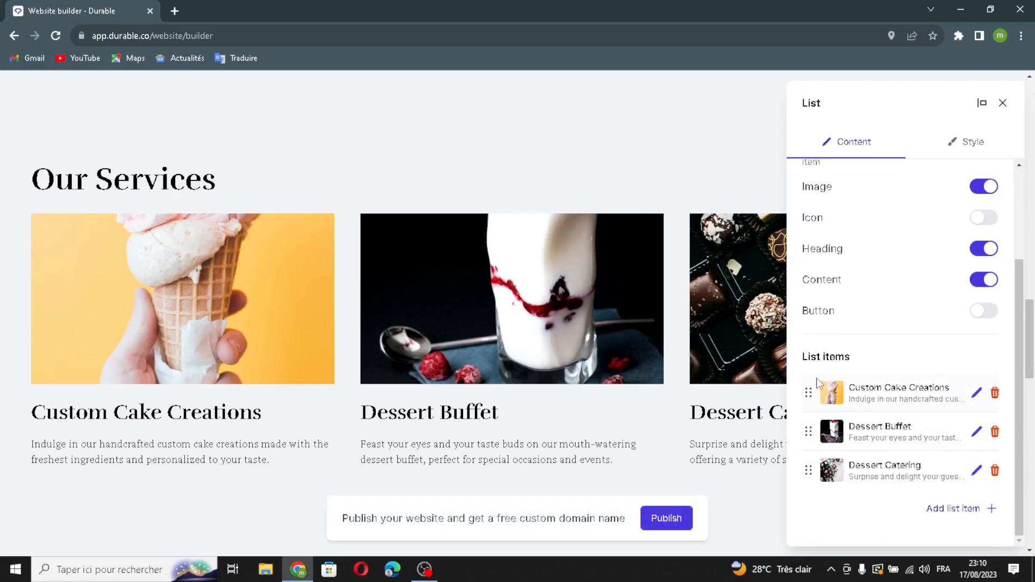
pyautogui.click(973, 509)
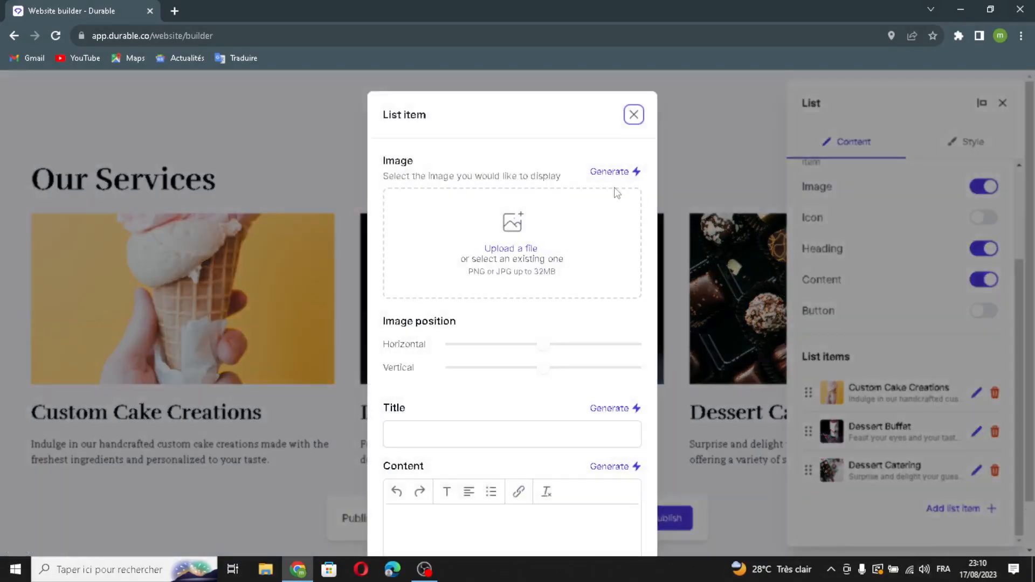
pyautogui.click(610, 173)
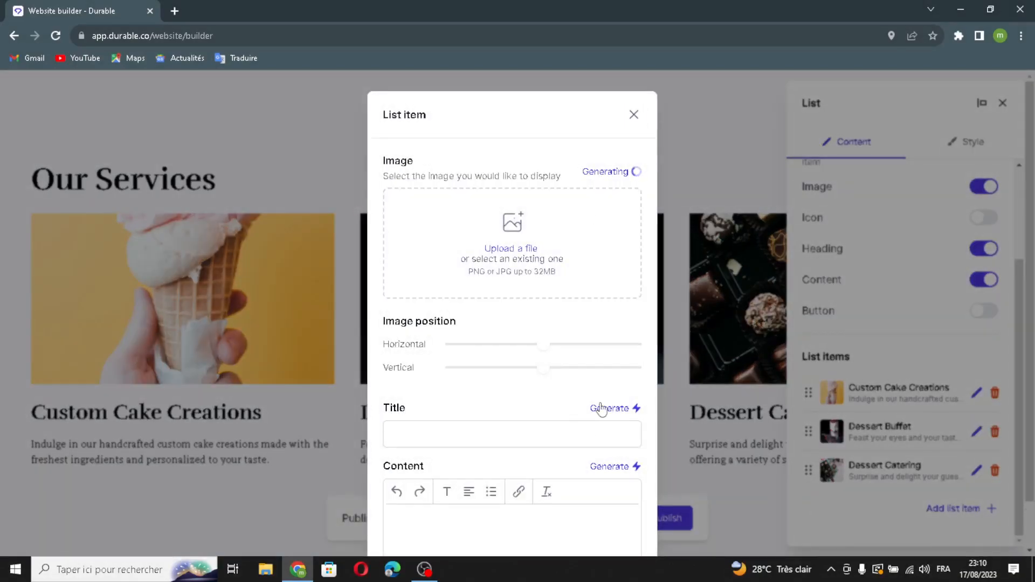
pyautogui.click(627, 415)
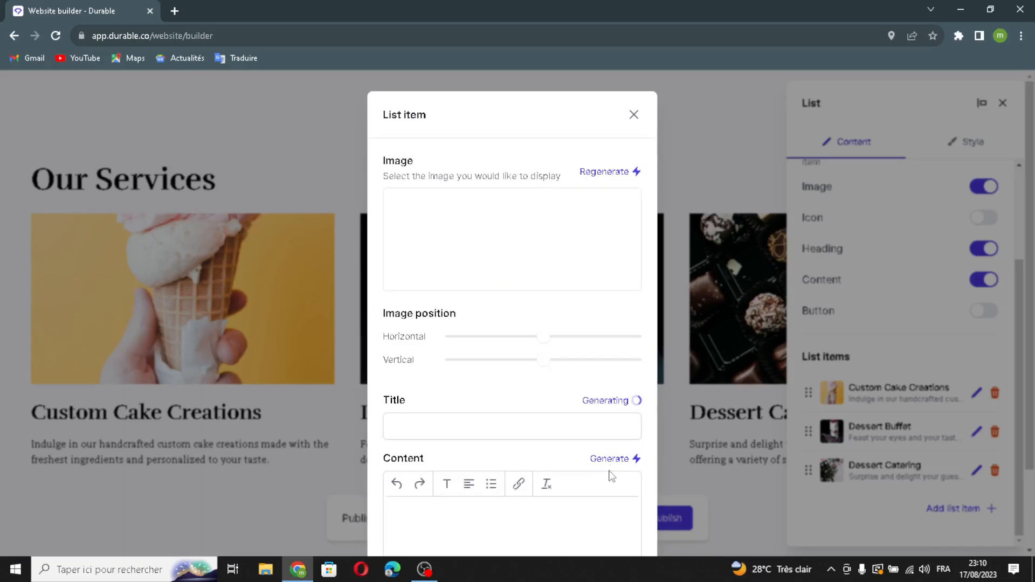
pyautogui.scroll(-2, 609, 494)
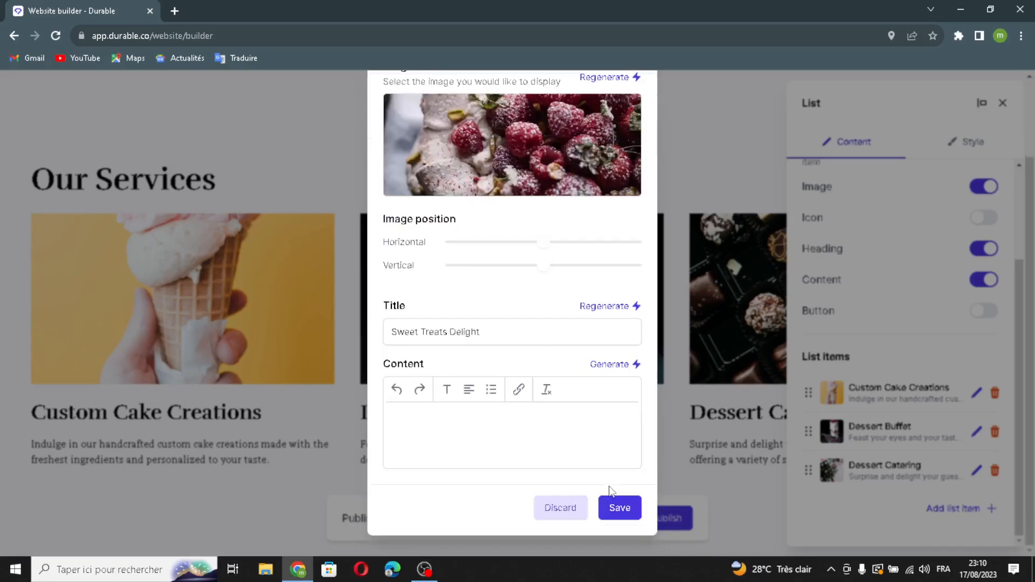
pyautogui.click(601, 365)
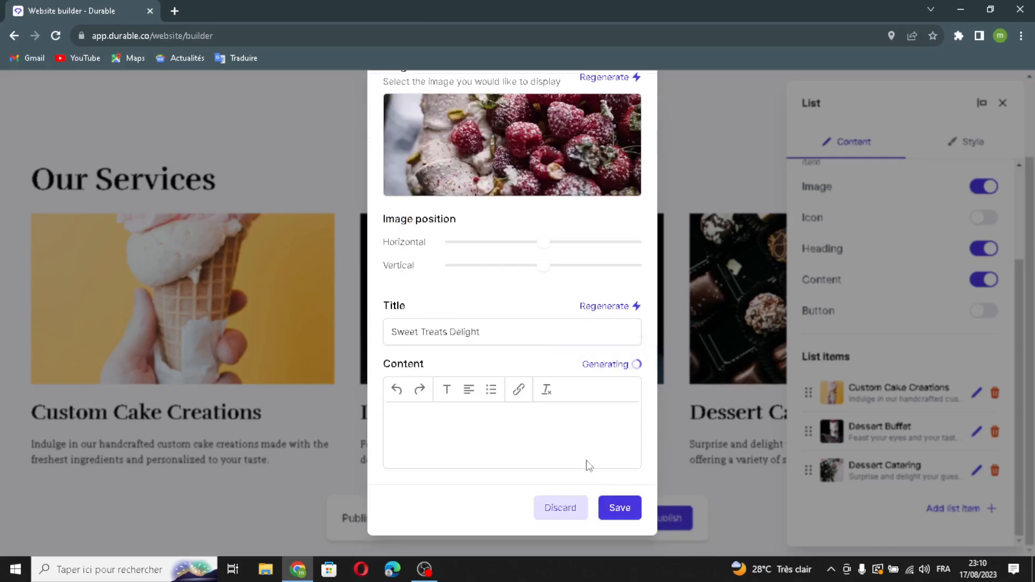
pyautogui.scroll(-2, 632, 476)
pyautogui.click(625, 506)
# Review the Our Services list's image, spacing and background style options and save the list with its new item.
pyautogui.scroll(-2, 959, 157)
pyautogui.click(960, 158)
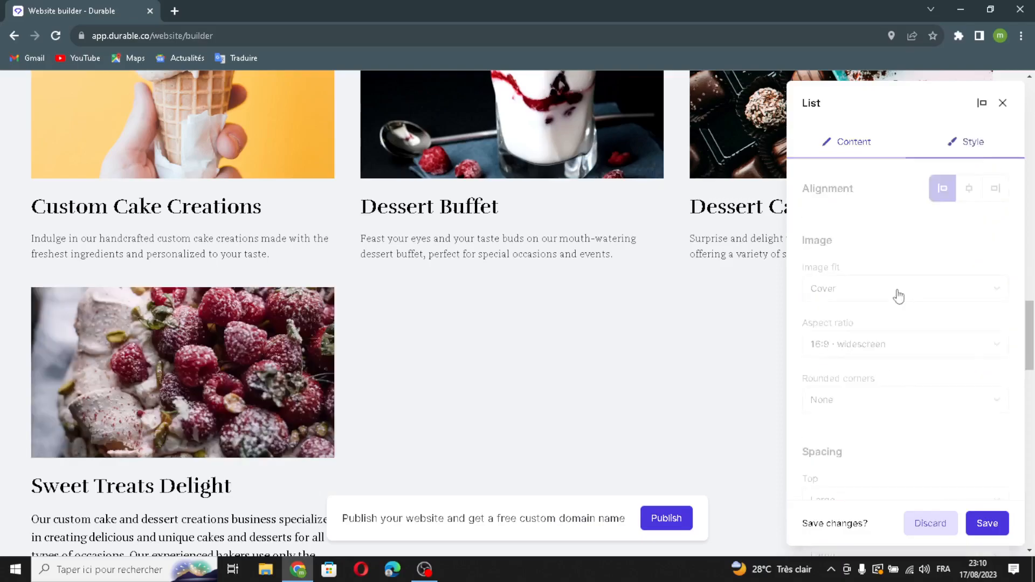
pyautogui.scroll(-3, 896, 296)
pyautogui.scroll(3, 937, 247)
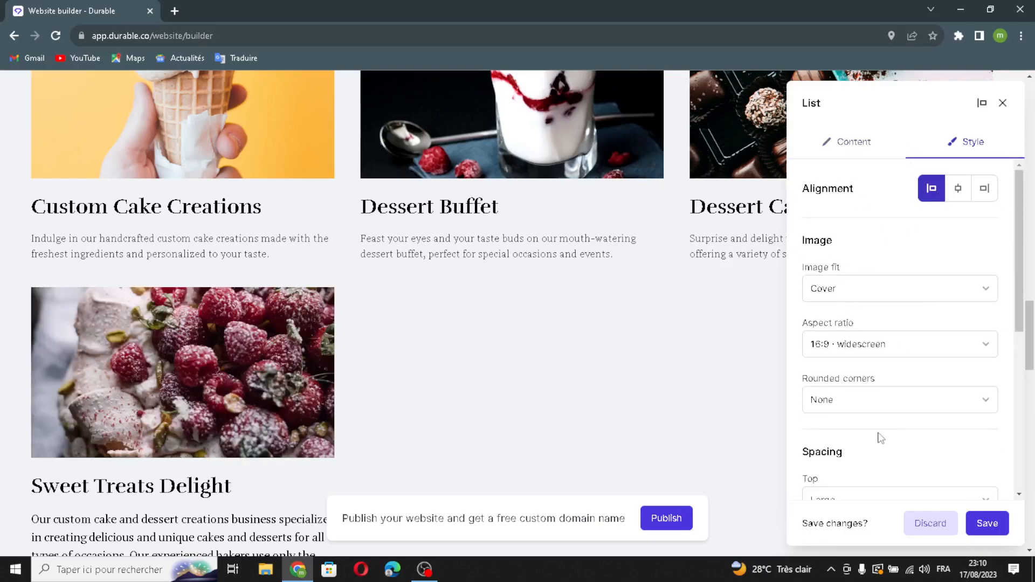
pyautogui.scroll(-5, 878, 434)
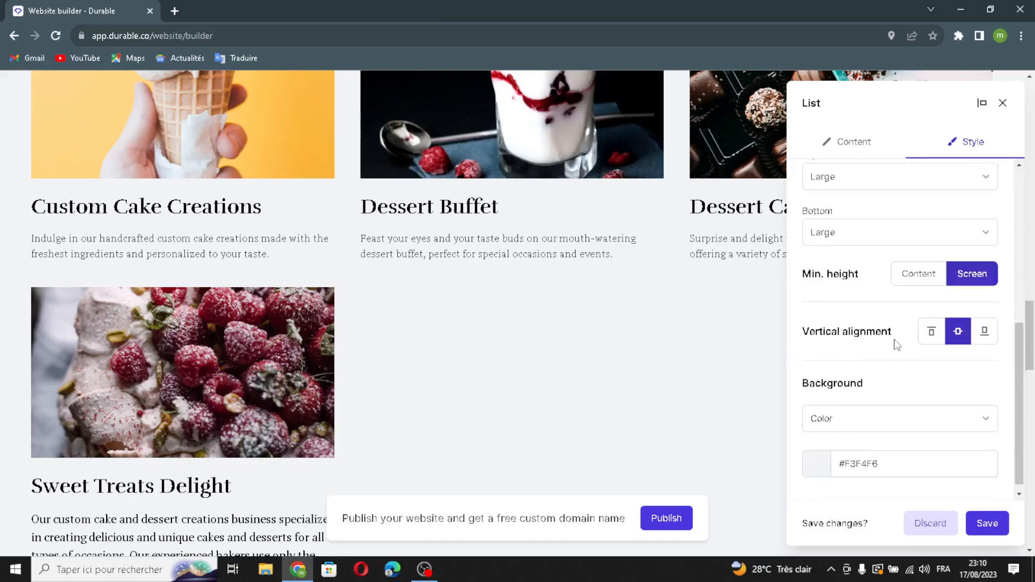
pyautogui.scroll(-1, 911, 400)
pyautogui.click(976, 527)
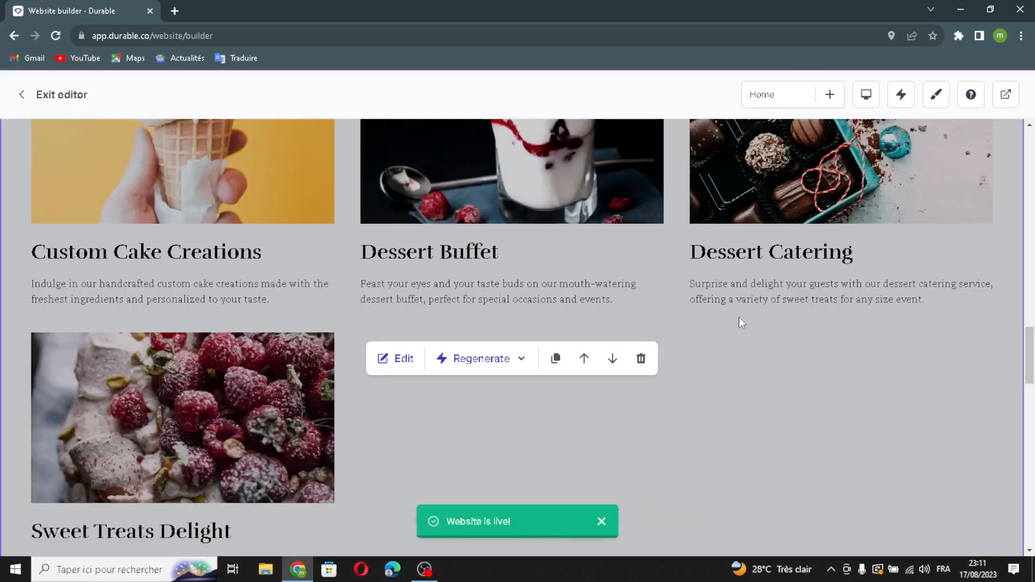
# Add a testimonial with an AI-generated quote and author name to the testimonials section and save the changes.
pyautogui.scroll(-5, 739, 318)
pyautogui.scroll(-7, 738, 322)
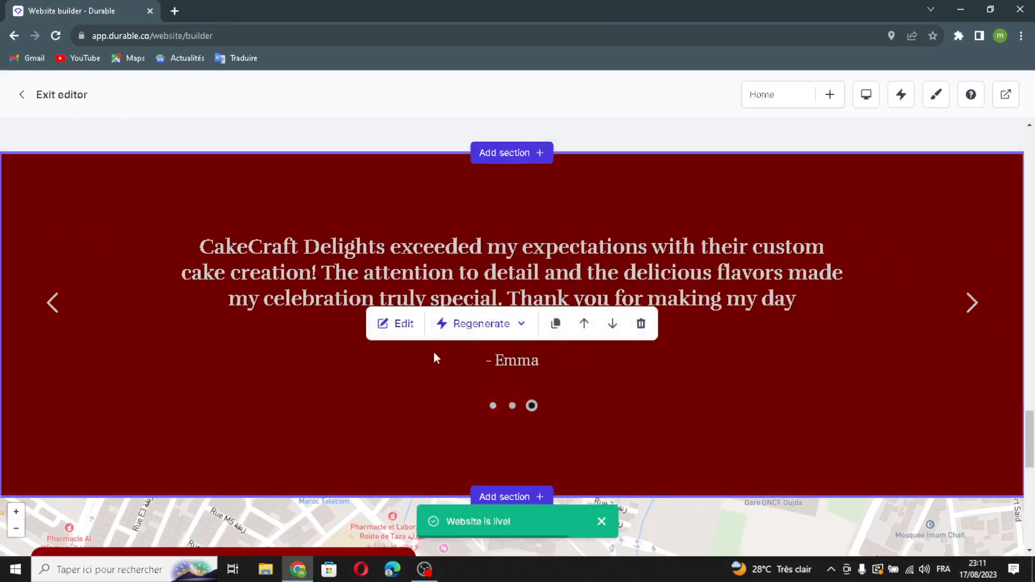
pyautogui.click(404, 325)
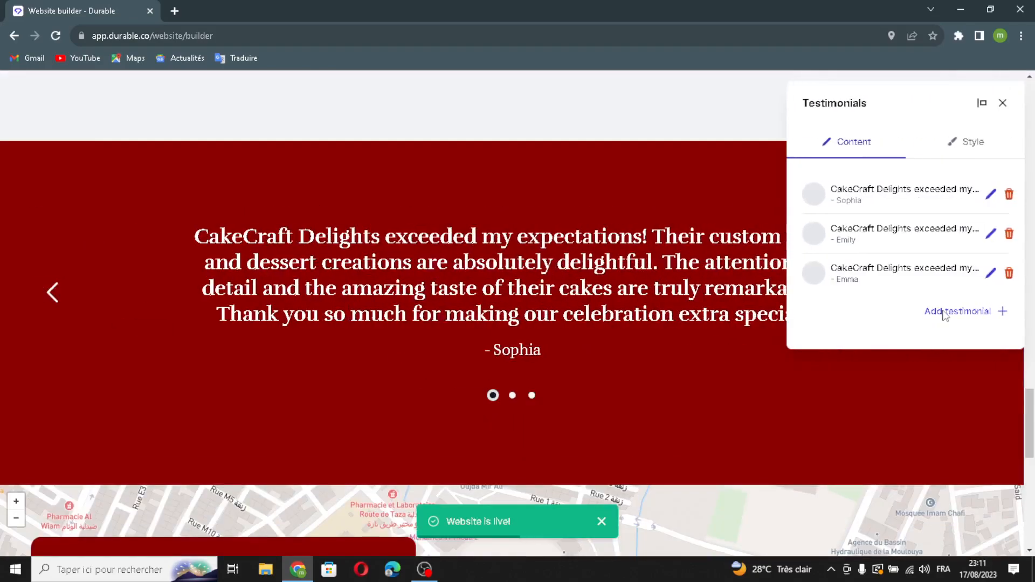
pyautogui.click(943, 313)
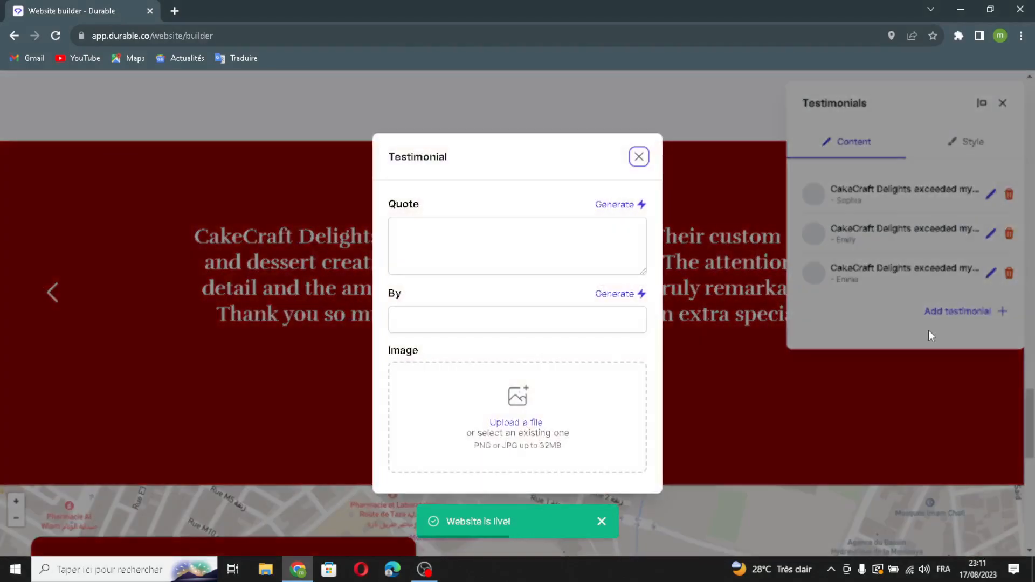
pyautogui.click(634, 204)
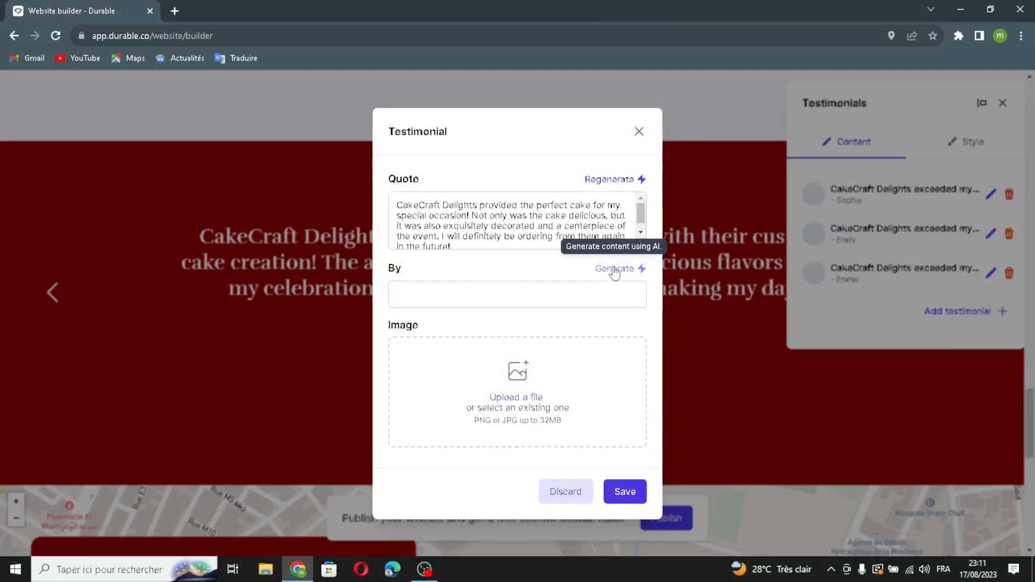
pyautogui.click(618, 272)
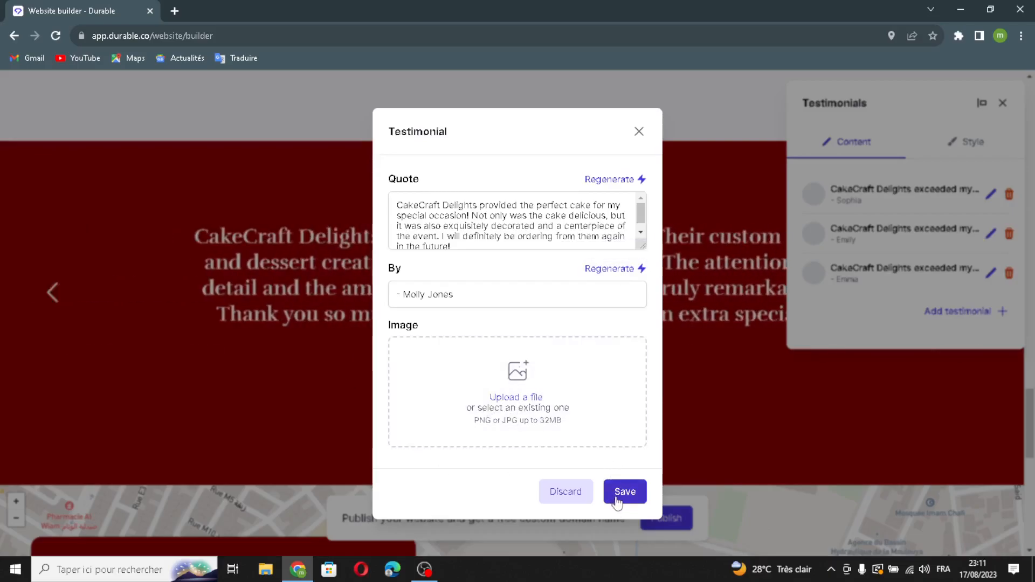
pyautogui.click(617, 500)
pyautogui.click(983, 411)
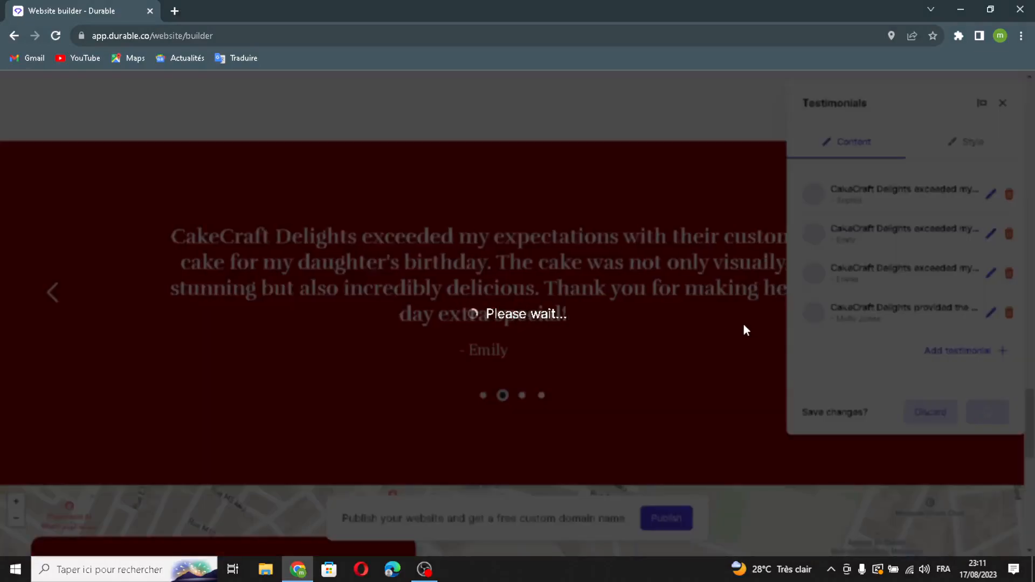
# Open the Location section for editing and check its heading, address and the form for additional text fields.
pyautogui.scroll(-5, 732, 379)
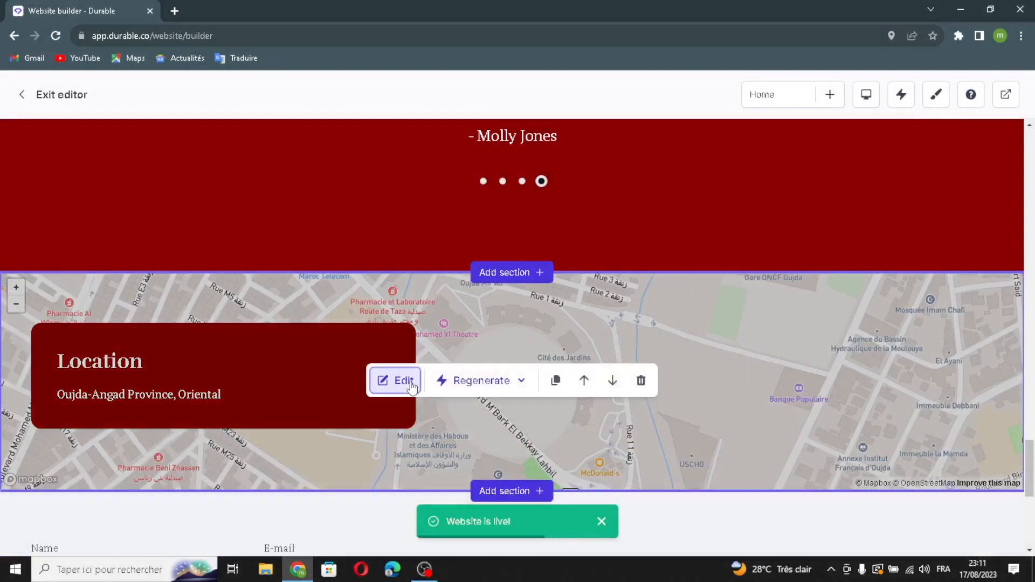
pyautogui.click(395, 379)
pyautogui.click(861, 207)
pyautogui.doubleClick(860, 208)
pyautogui.click(859, 208)
pyautogui.moveTo(958, 300)
pyautogui.mouseDown()
pyautogui.moveTo(889, 300)
pyautogui.moveTo(978, 303)
pyautogui.mouseUp()
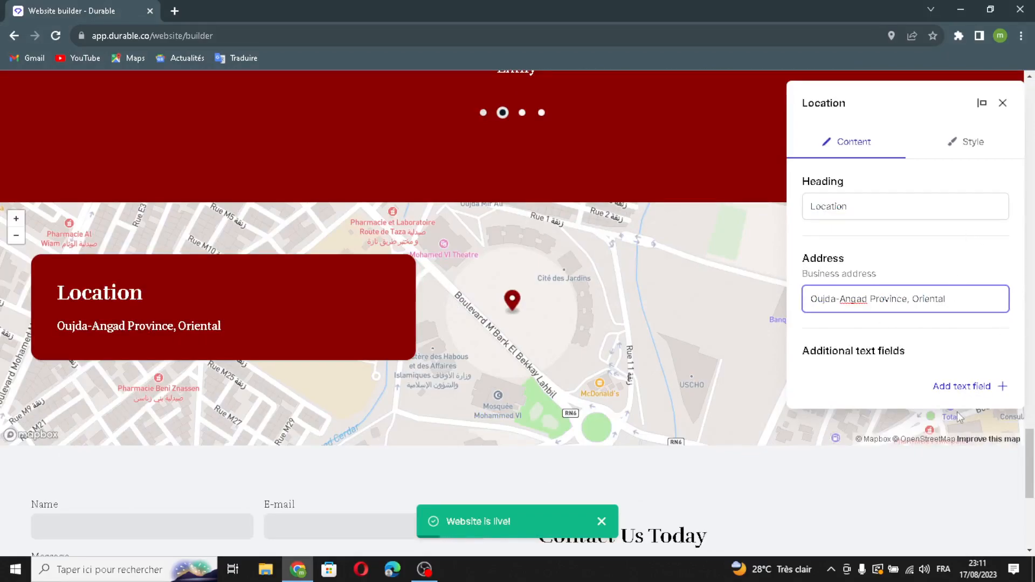
pyautogui.click(962, 386)
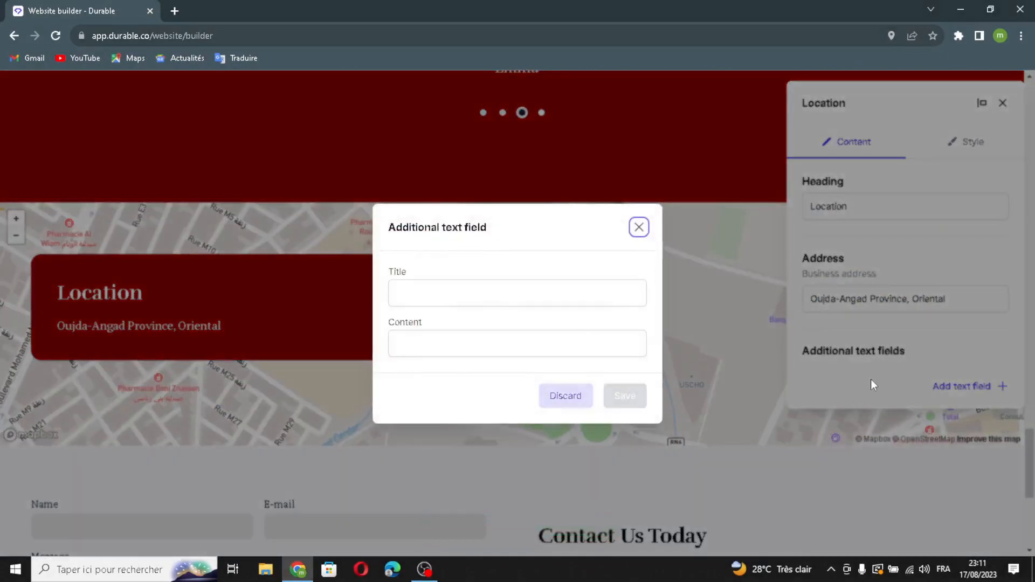
pyautogui.click(445, 296)
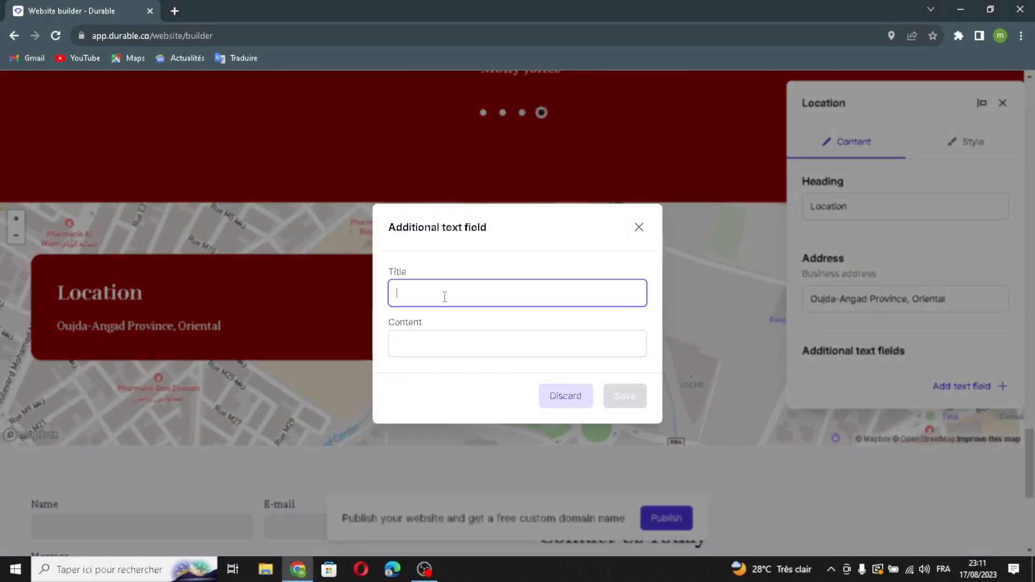
pyautogui.click(467, 331)
pyautogui.click(639, 228)
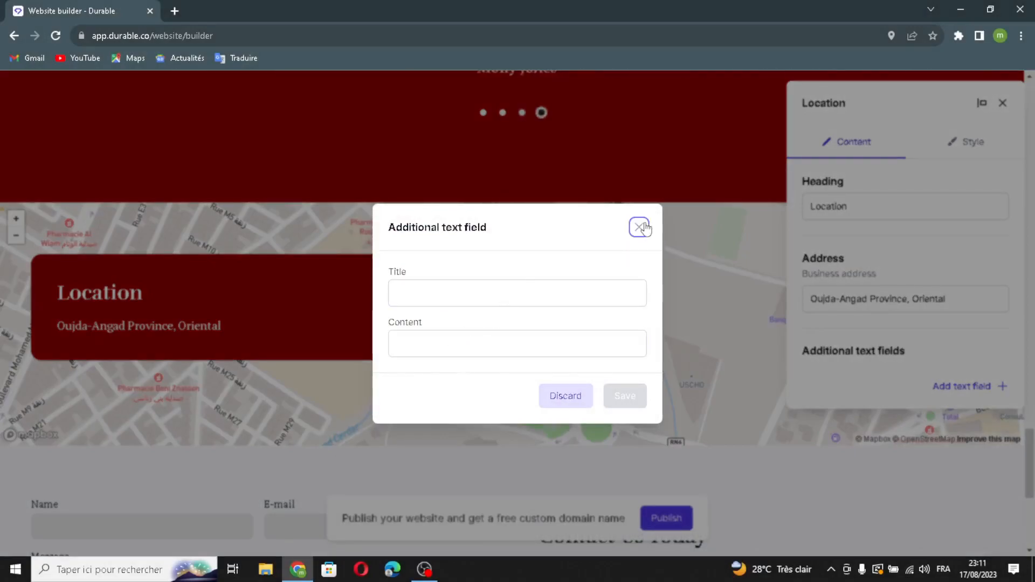
# Check the Location section's style options, including theme, map alignment, marker color and background, and close its settings.
pyautogui.click(982, 149)
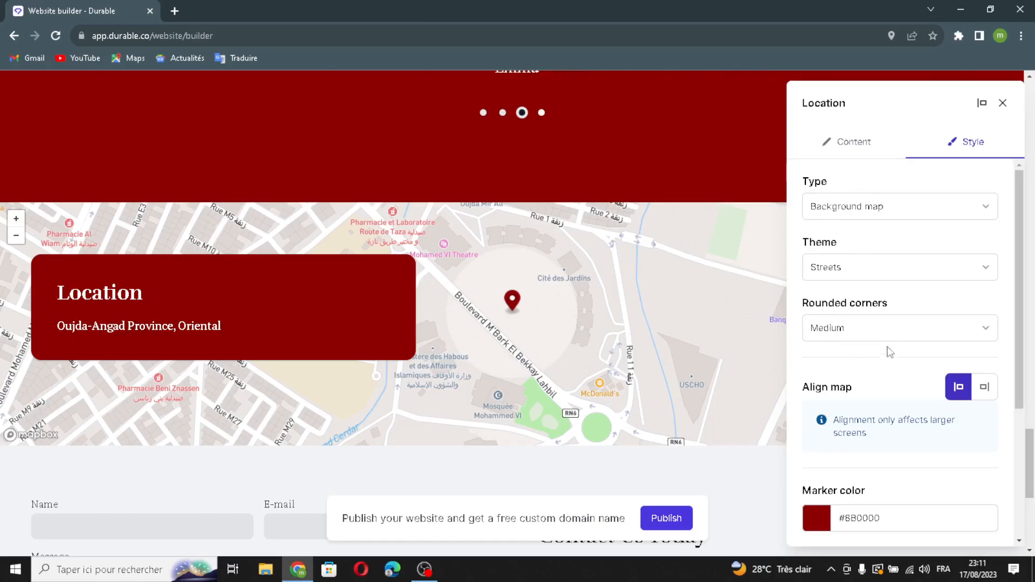
pyautogui.scroll(-3, 888, 350)
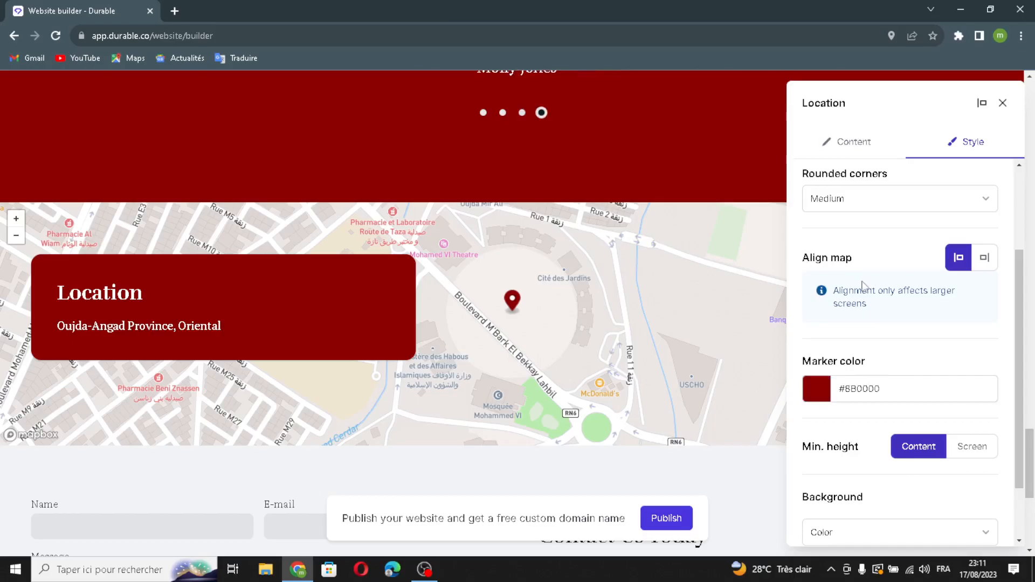
pyautogui.scroll(-2, 863, 471)
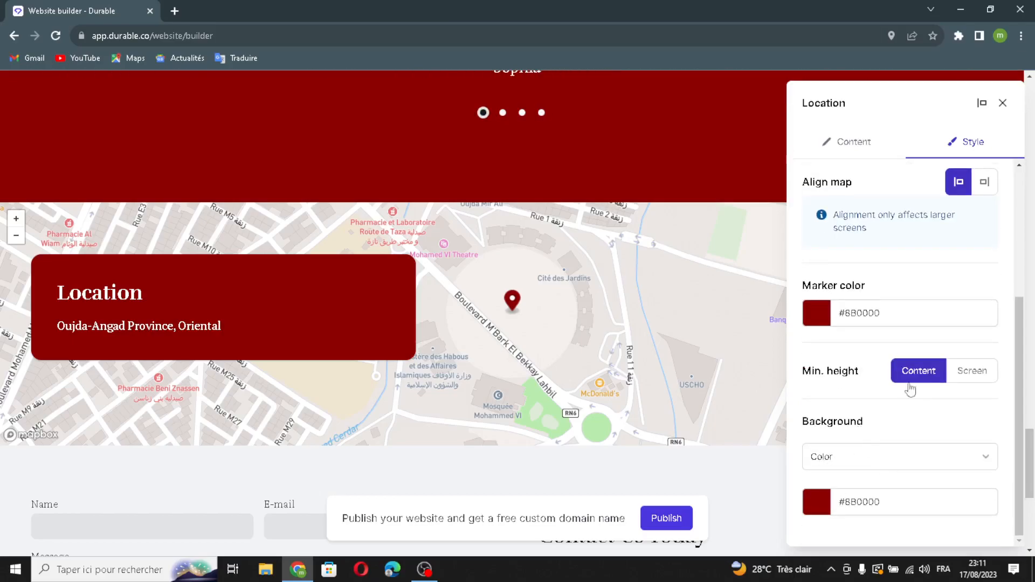
pyautogui.click(1003, 102)
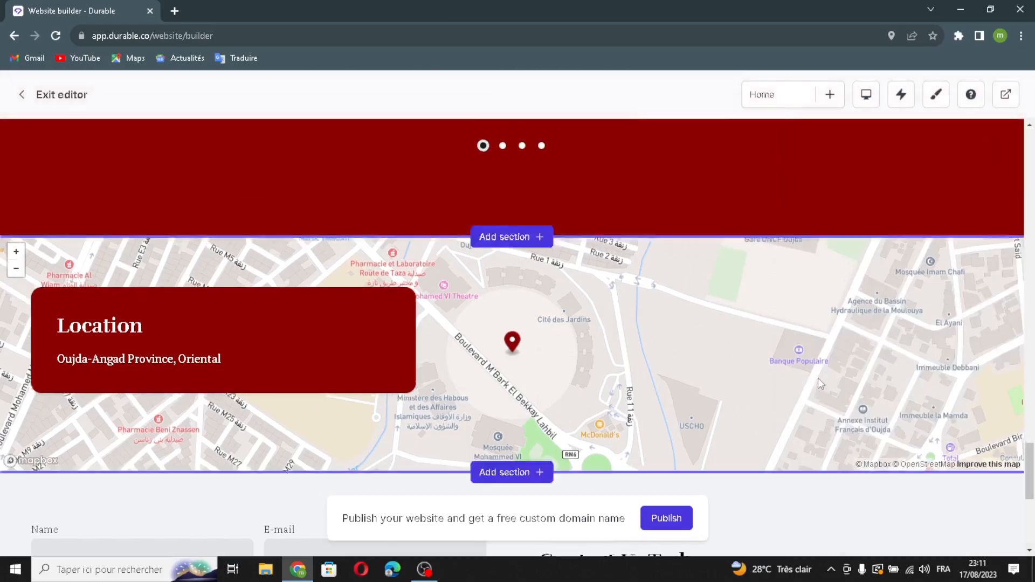
# Open the contact form section for editing, regenerate its text with AI, and look at the custom fields.
pyautogui.scroll(-1, 615, 407)
pyautogui.scroll(-2, 618, 413)
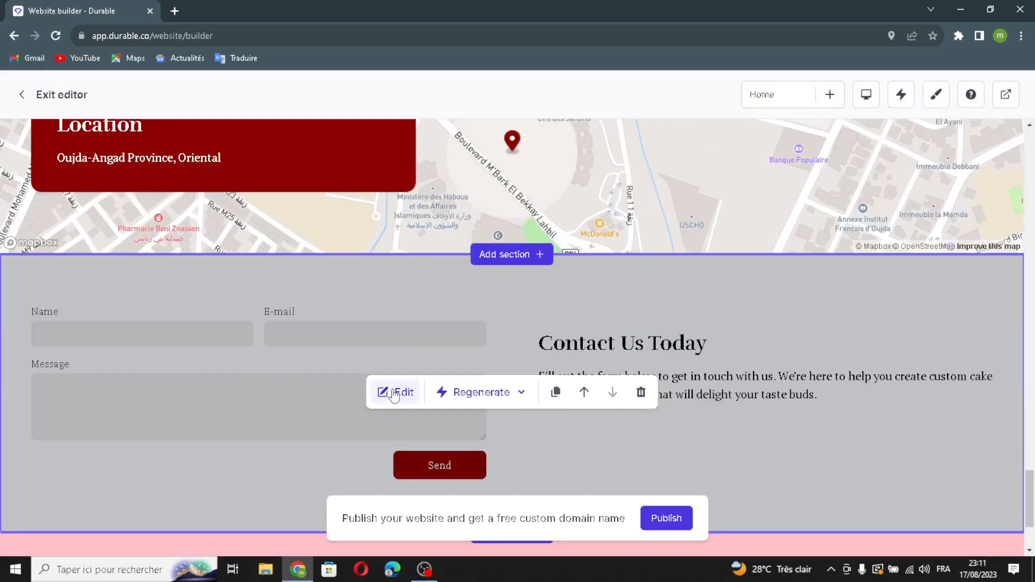
pyautogui.click(430, 389)
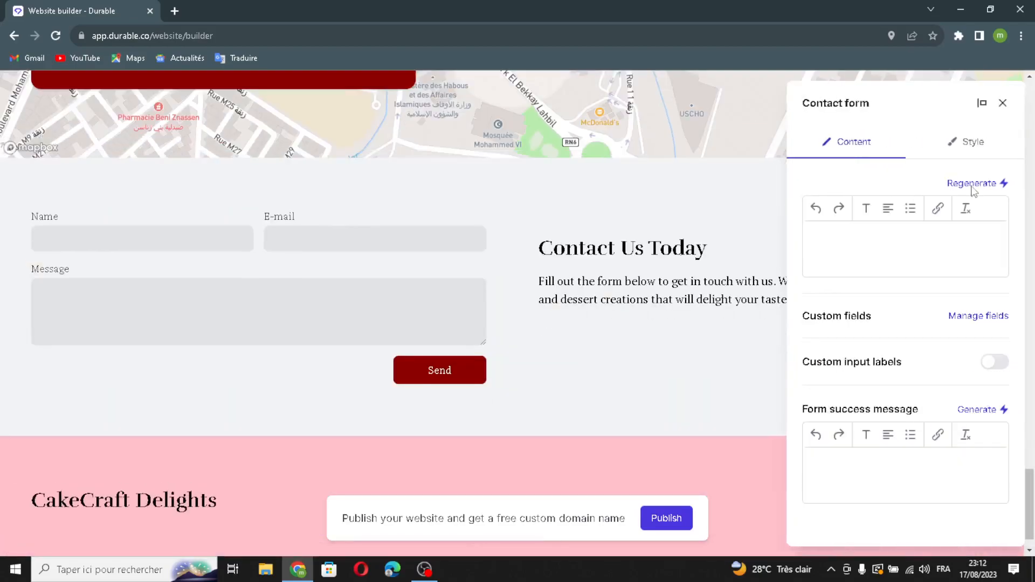
pyautogui.click(971, 184)
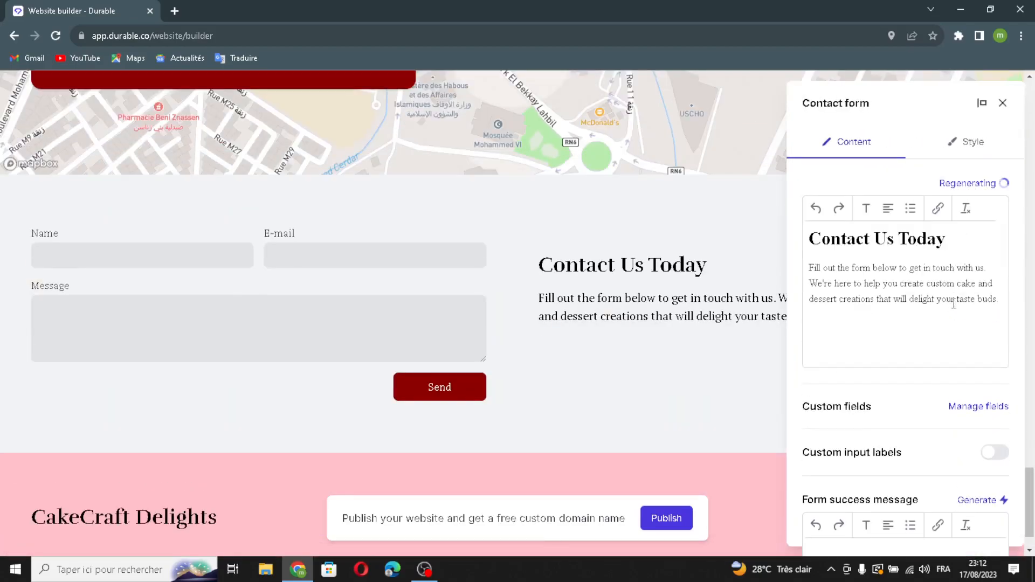
pyautogui.click(976, 410)
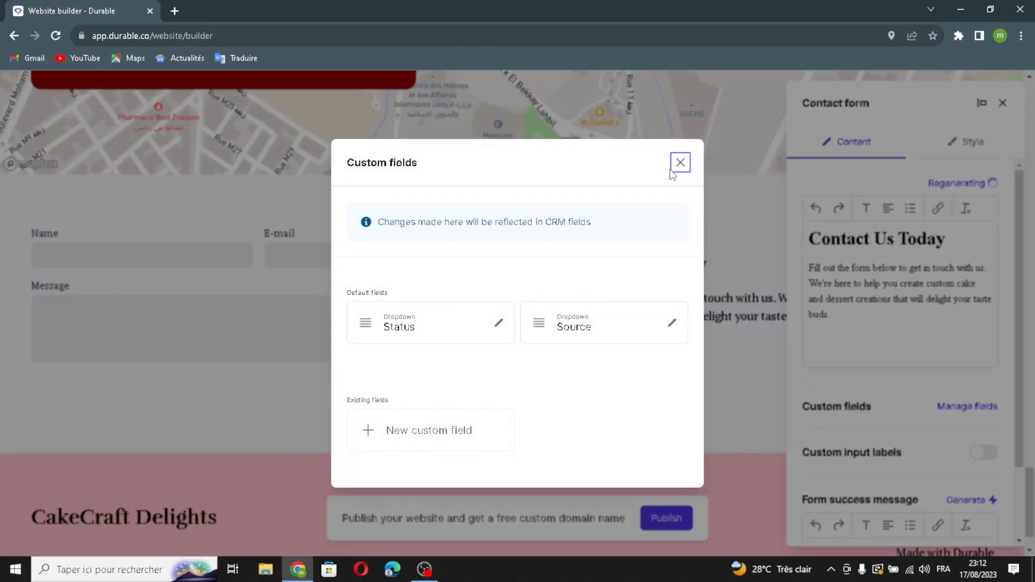
pyautogui.click(966, 419)
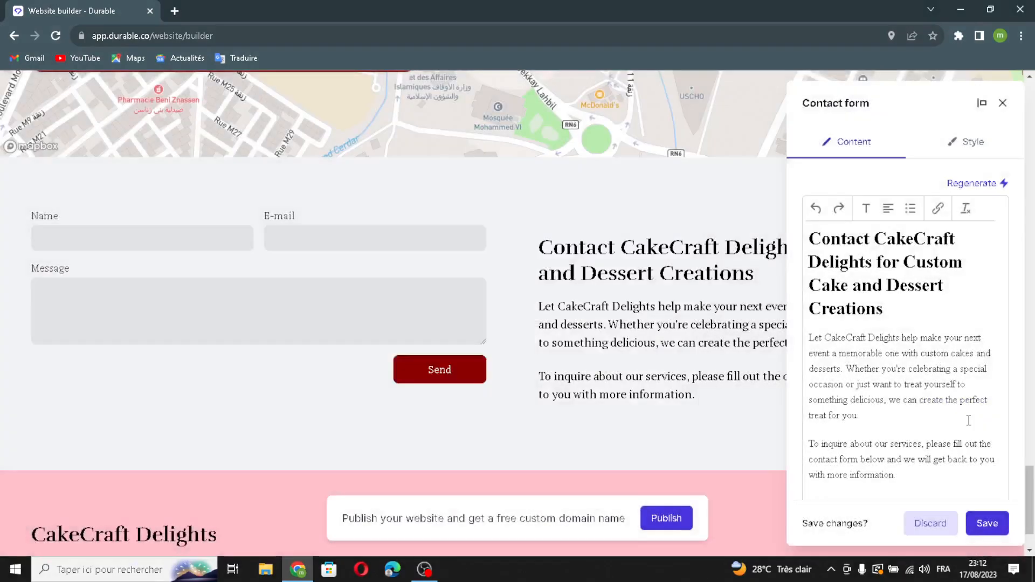
# Turn on custom input labels, generate the form success message with AI, and save the contact form.
pyautogui.scroll(-5, 924, 427)
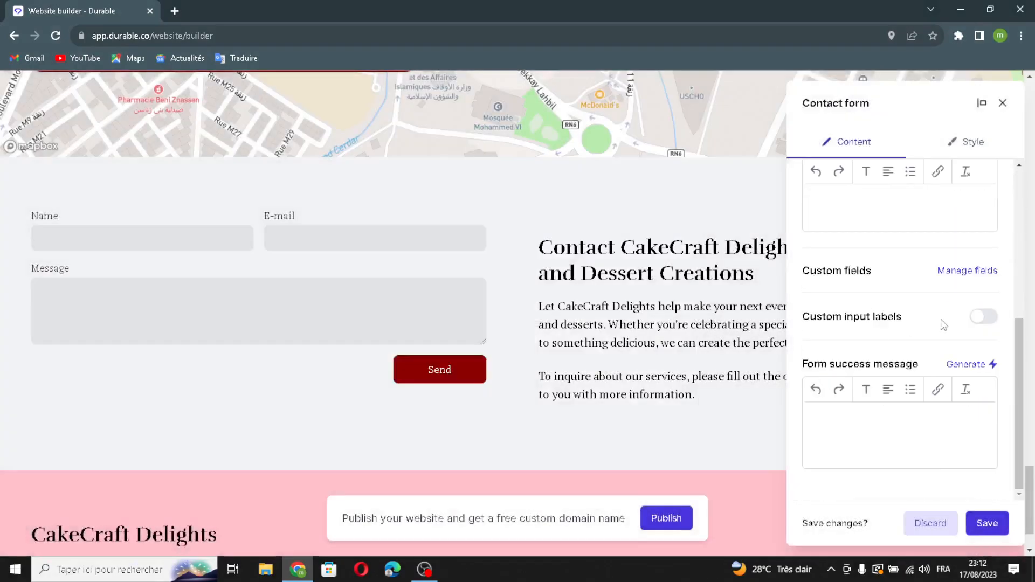
pyautogui.scroll(5, 1011, 372)
pyautogui.scroll(-5, 1001, 448)
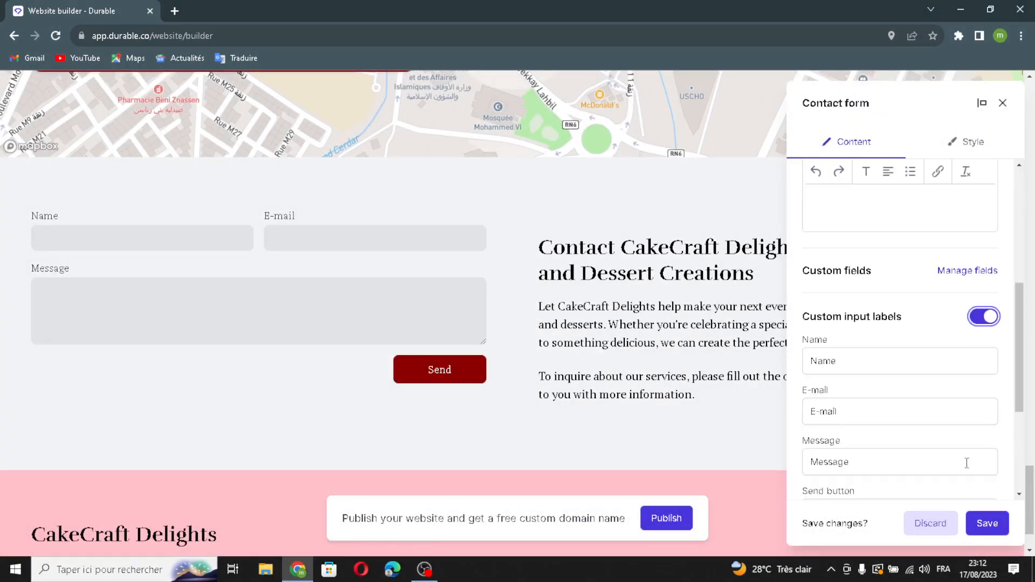
pyautogui.click(961, 436)
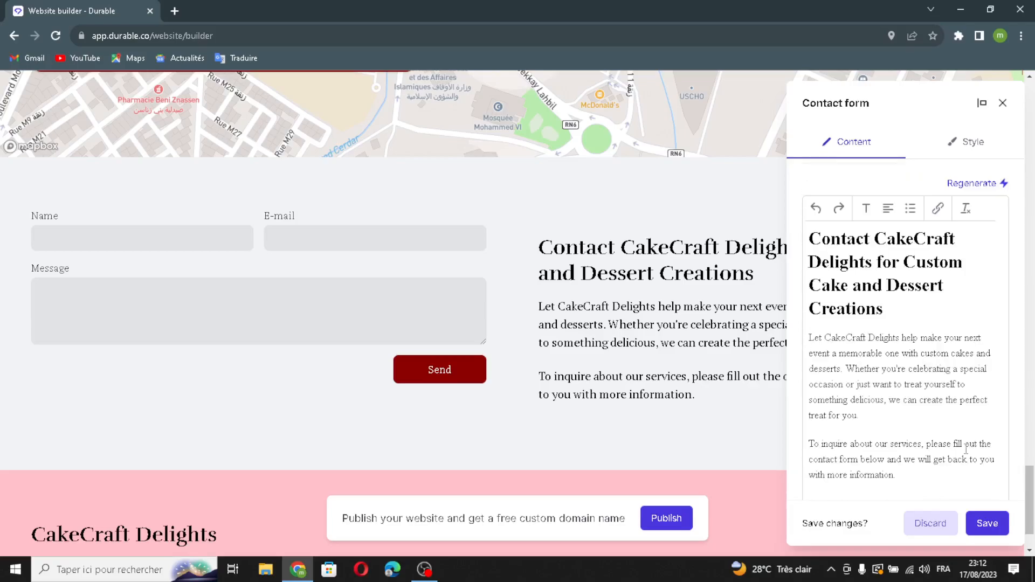
pyautogui.scroll(-5, 959, 481)
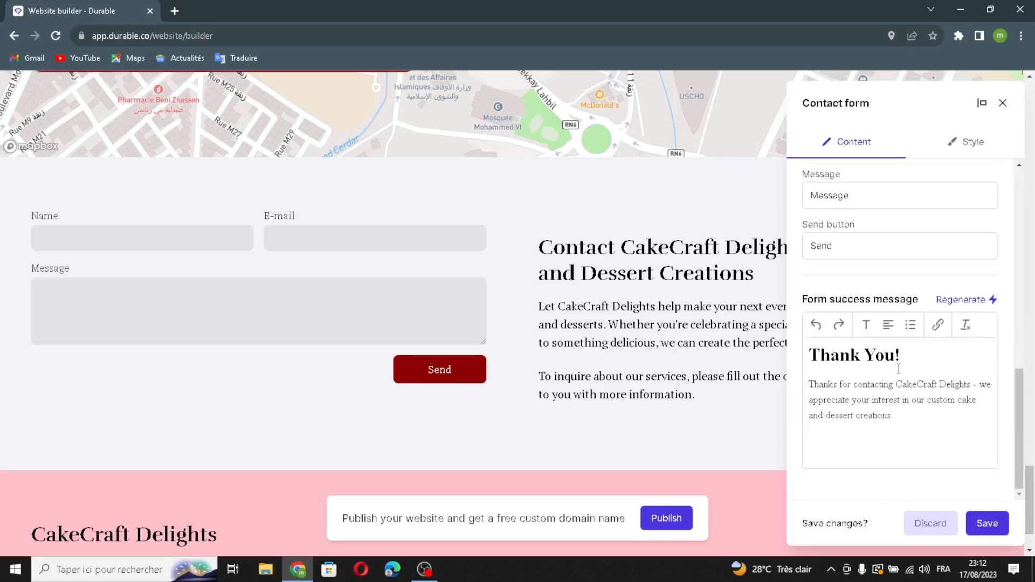
pyautogui.click(990, 522)
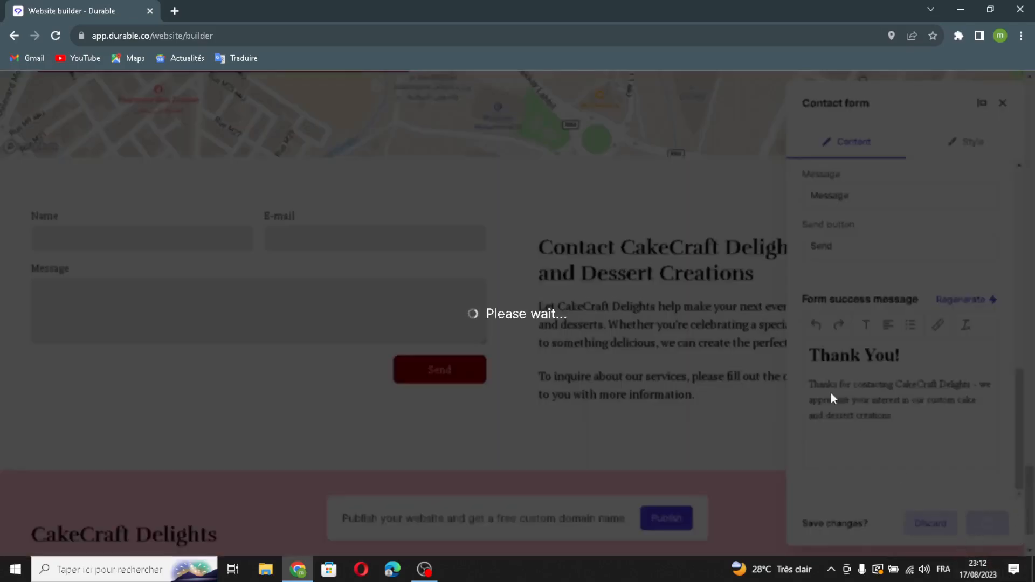
# Open the footer for editing, enable replacing the company name with a logo, and look through the remaining content options.
pyautogui.scroll(-2, 670, 397)
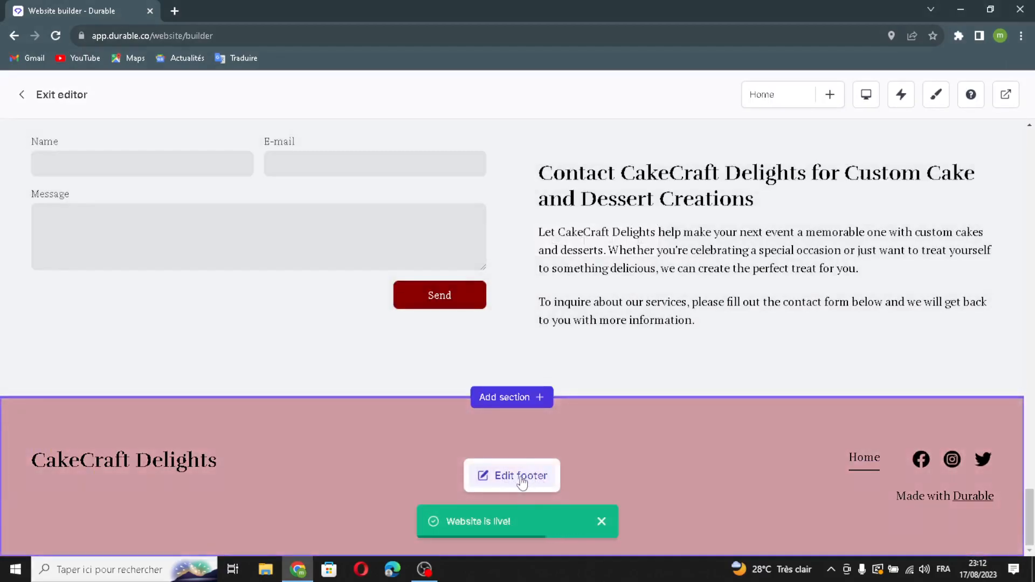
pyautogui.click(481, 476)
pyautogui.tripleClick(916, 298)
pyautogui.click(984, 334)
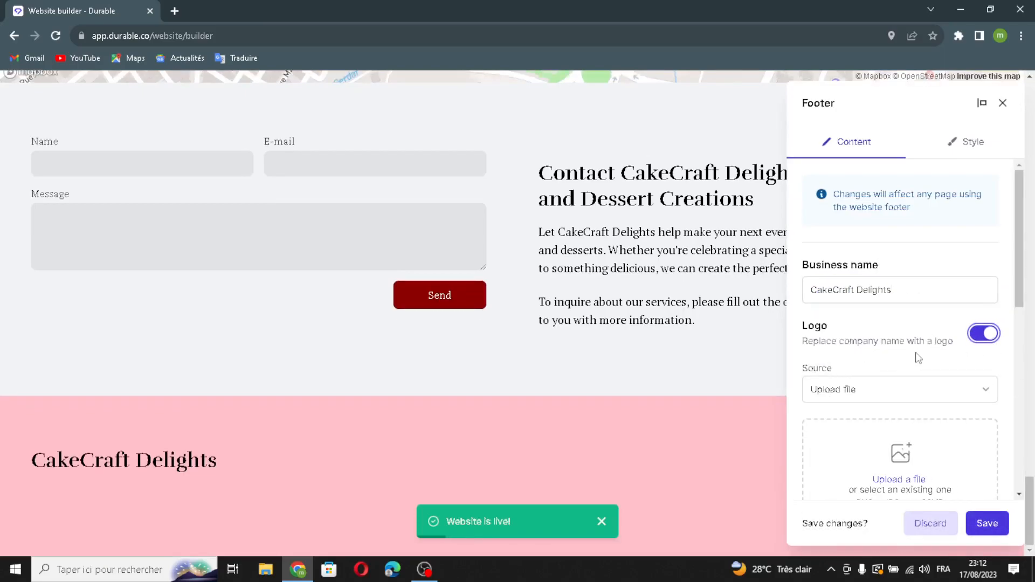
pyautogui.scroll(-2, 936, 358)
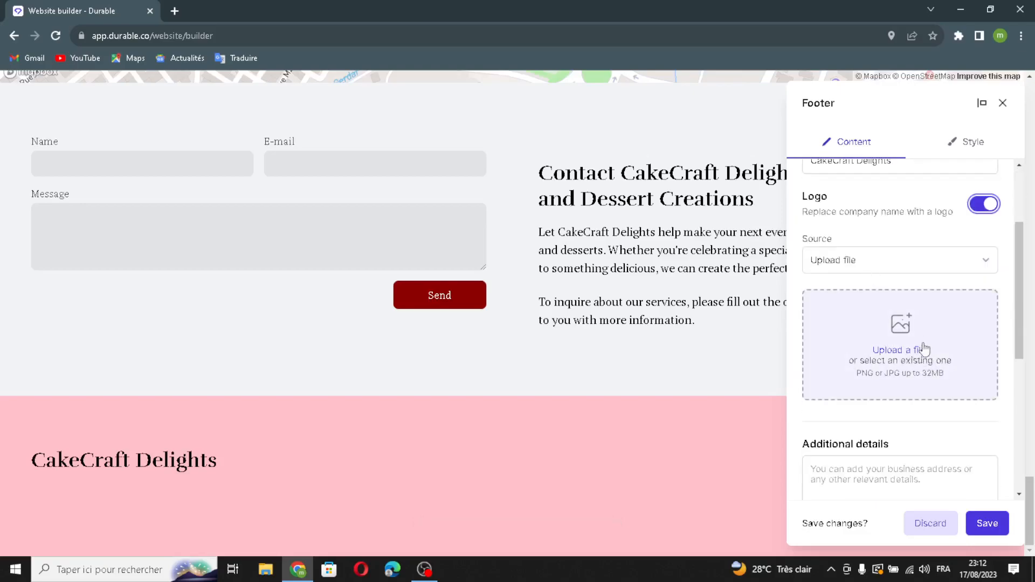
pyautogui.scroll(-1, 916, 425)
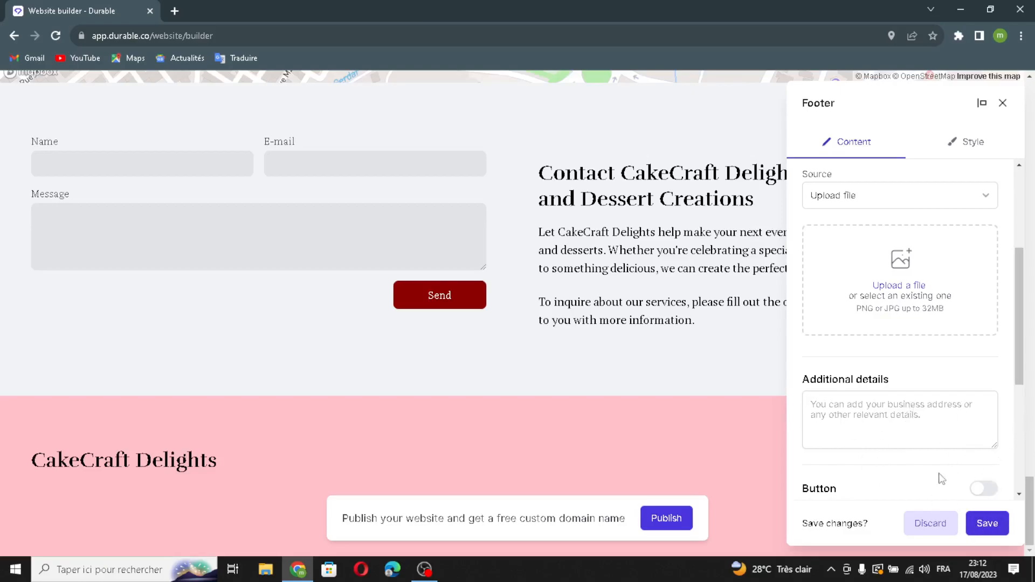
pyautogui.scroll(-2, 944, 478)
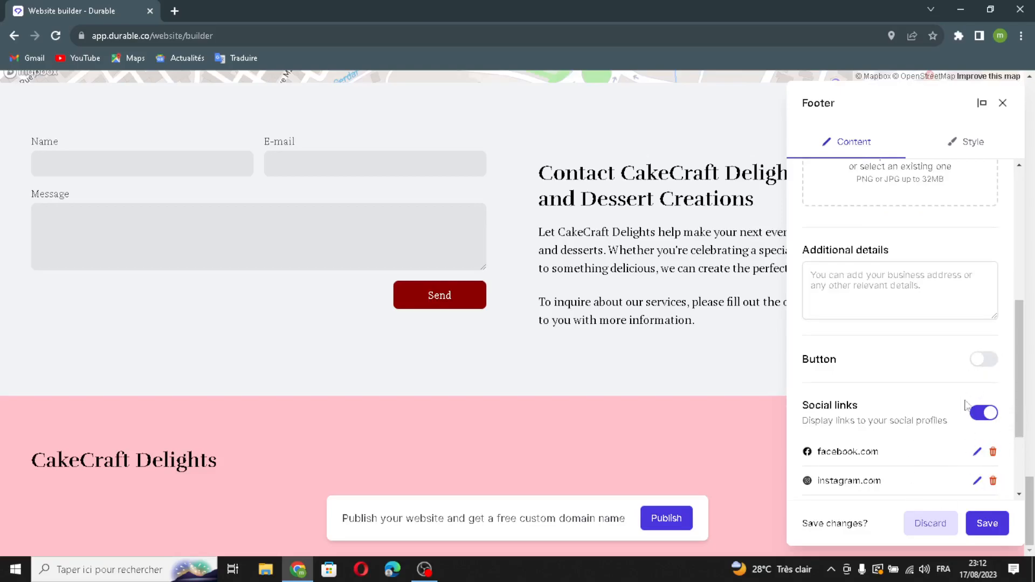
pyautogui.scroll(-2, 861, 465)
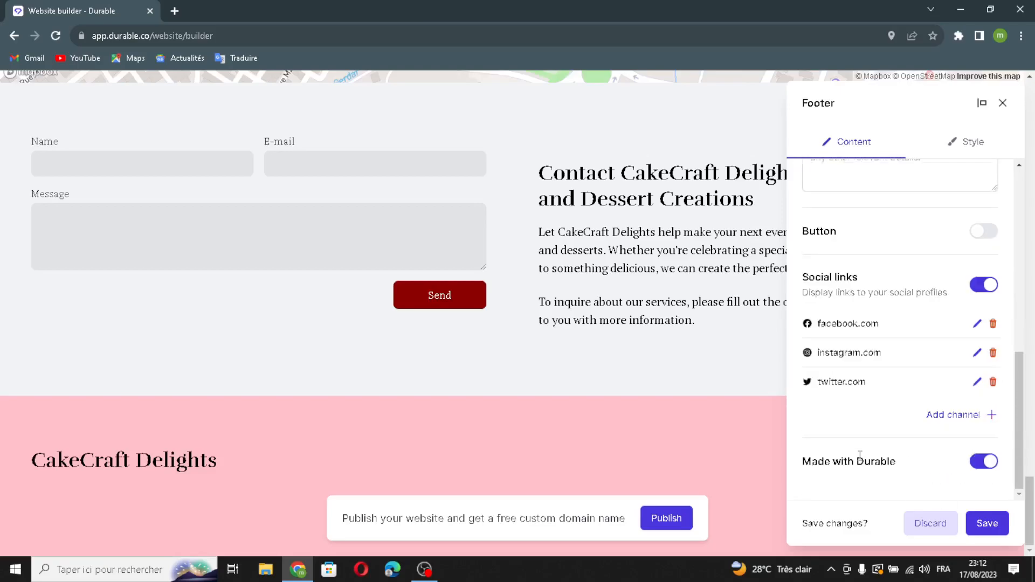
pyautogui.click(942, 415)
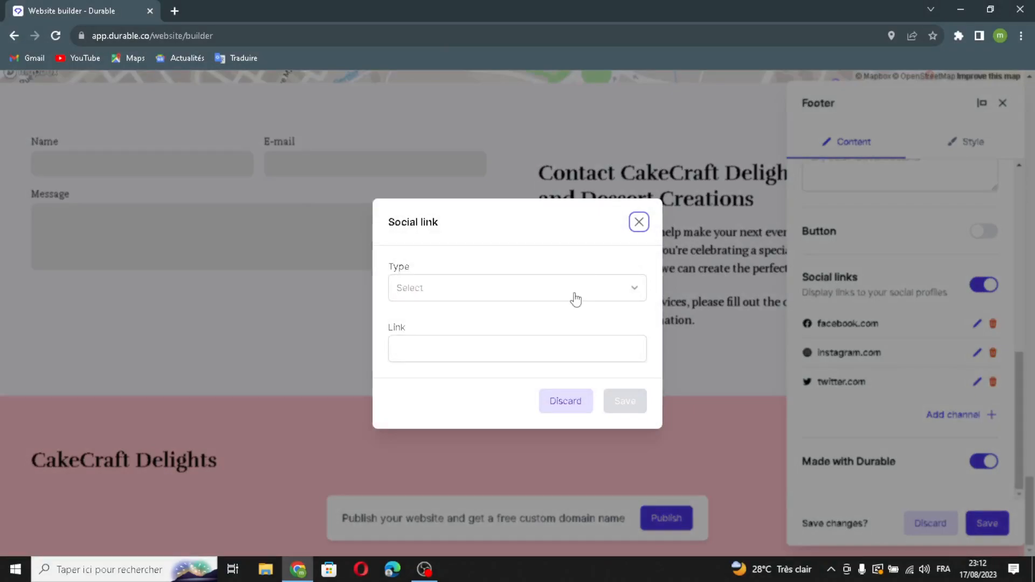
pyautogui.click(522, 298)
pyautogui.click(522, 300)
pyautogui.click(522, 300)
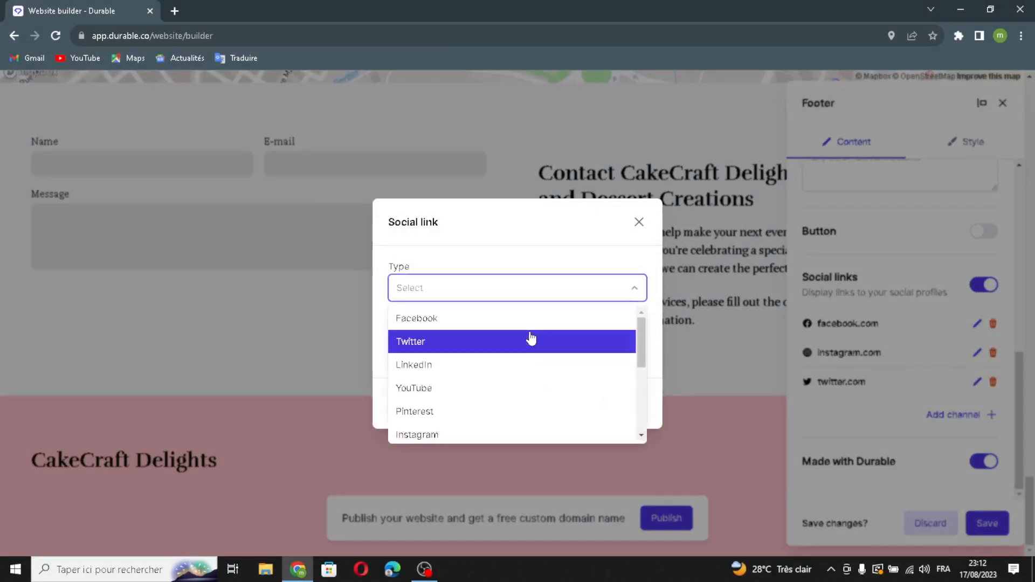
pyautogui.click(530, 329)
pyautogui.click(531, 330)
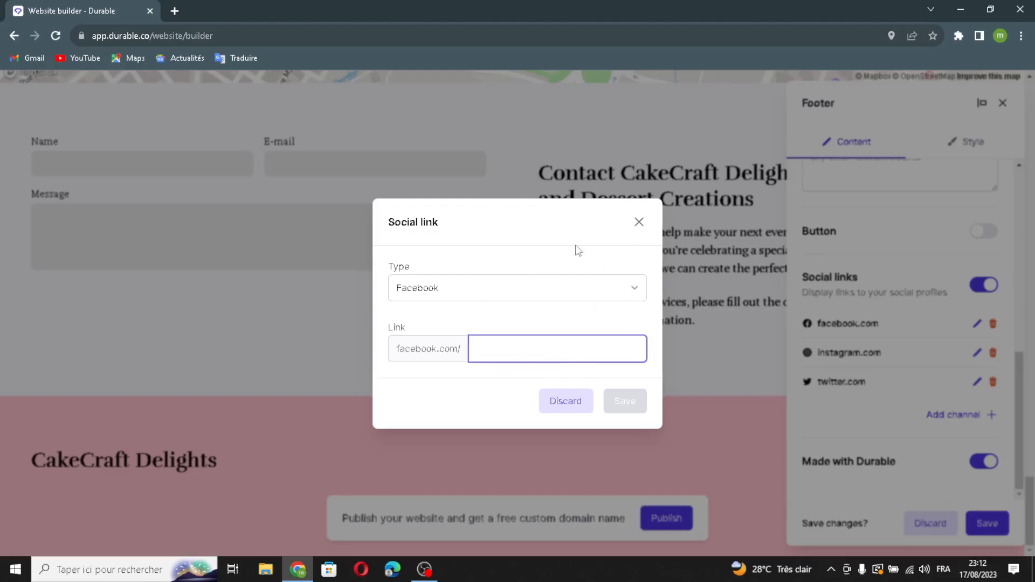
pyautogui.click(638, 223)
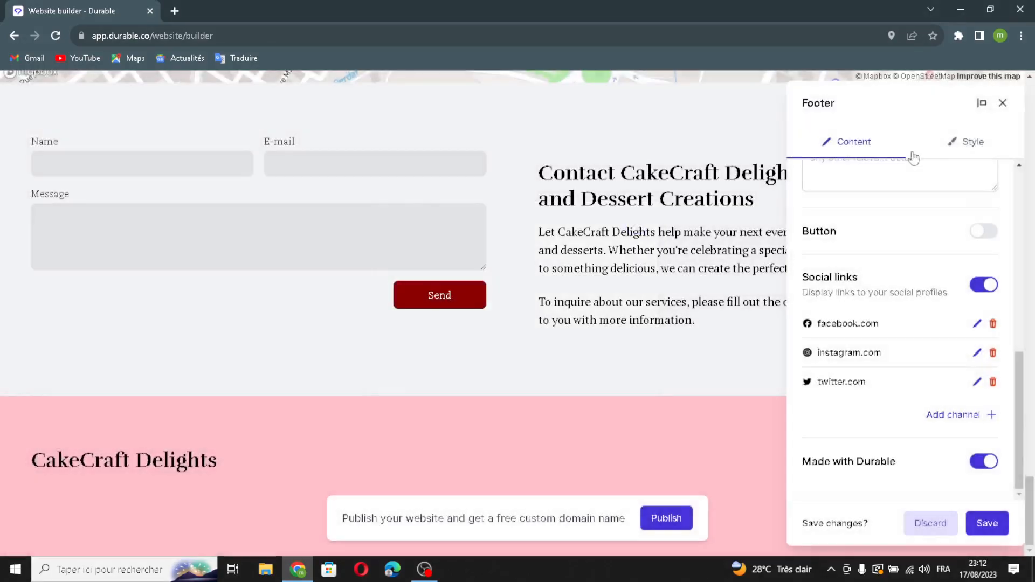
# Review the footer's style options for type, social icons, spacing and background, and save the footer.
pyautogui.click(954, 144)
pyautogui.scroll(-3, 998, 192)
pyautogui.scroll(3, 952, 210)
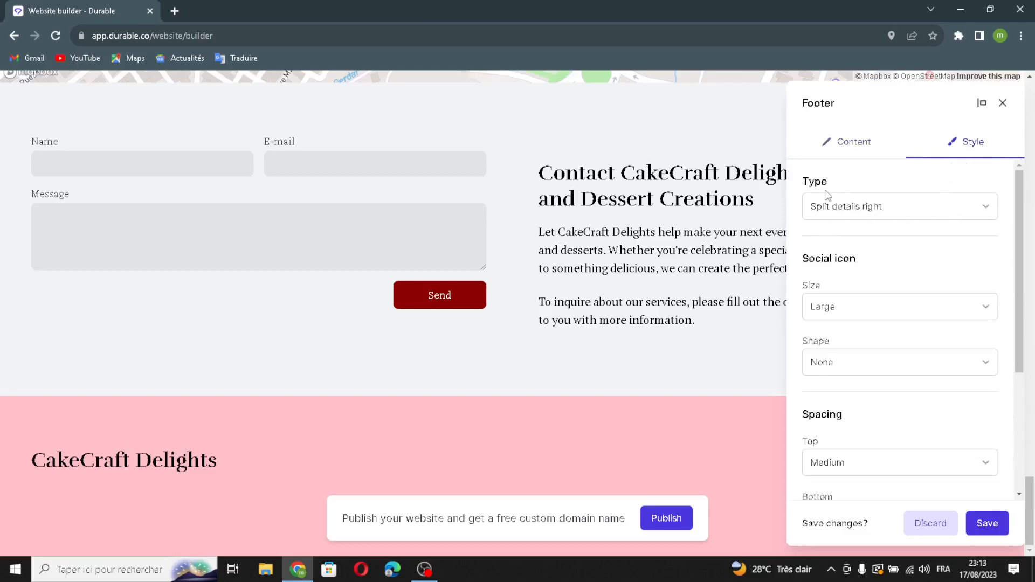
pyautogui.scroll(-4, 899, 367)
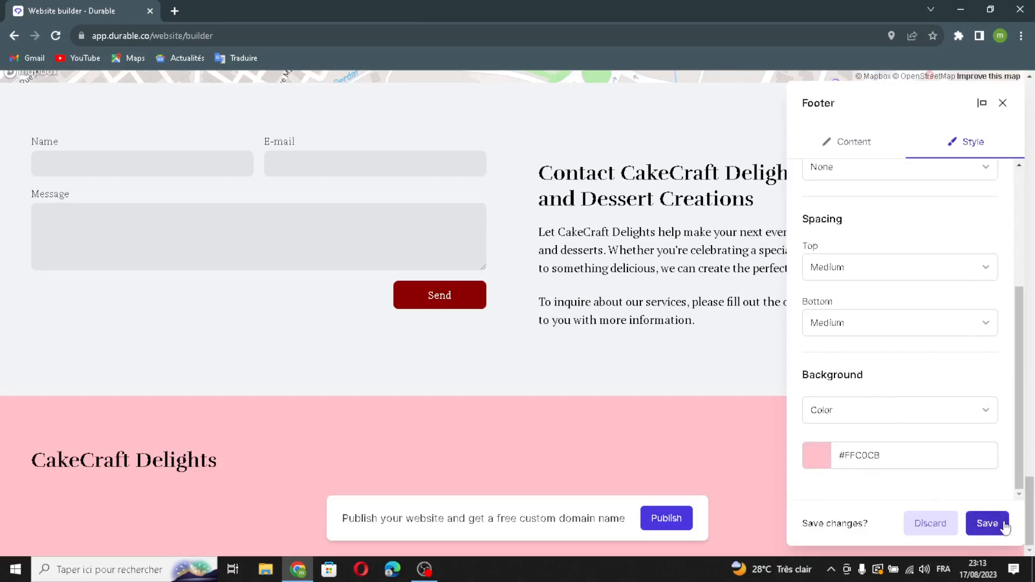
pyautogui.click(972, 520)
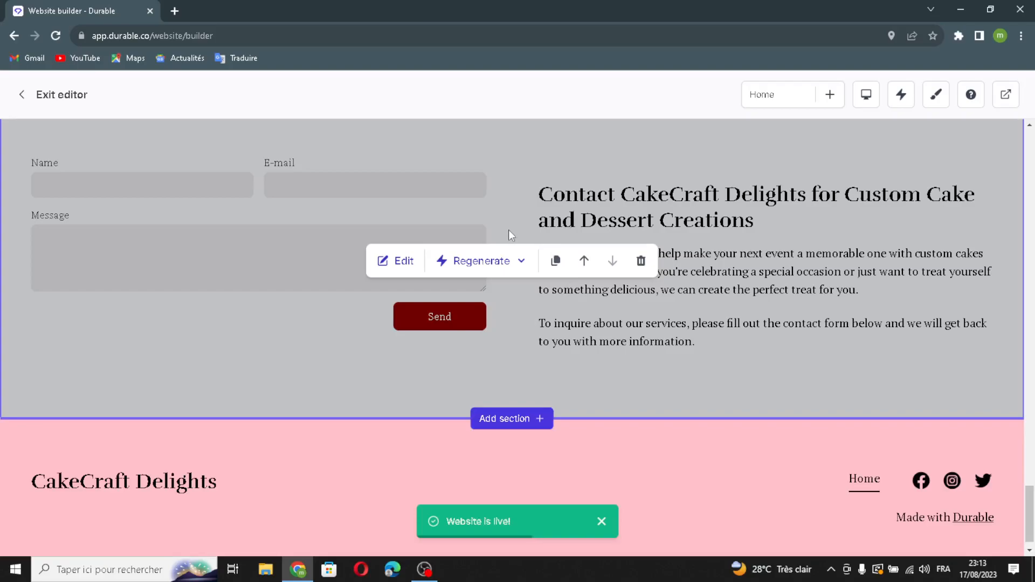
# Regenerate the Location section's content and style with AI.
pyautogui.scroll(5, 509, 230)
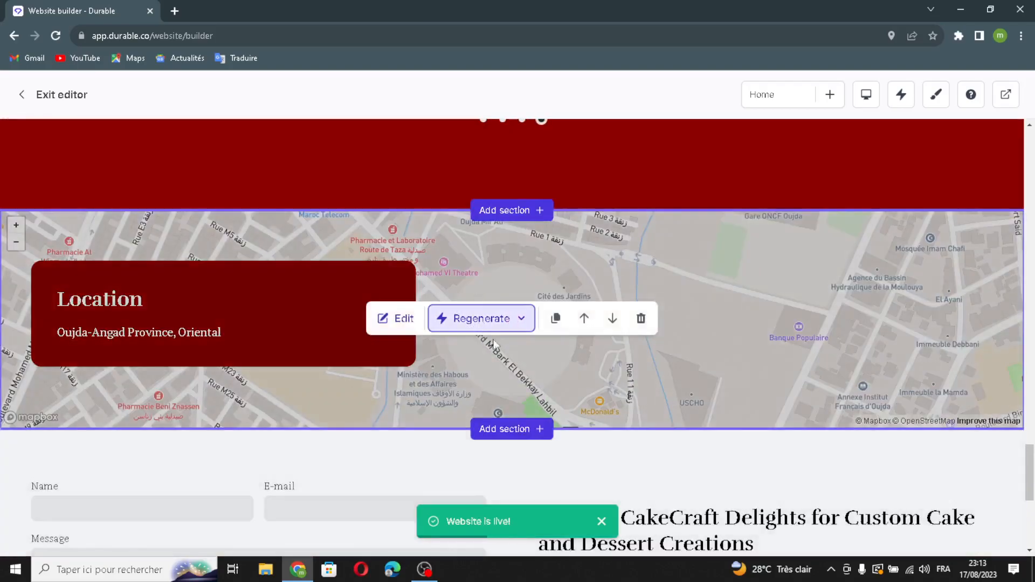
pyautogui.click(482, 325)
pyautogui.click(484, 360)
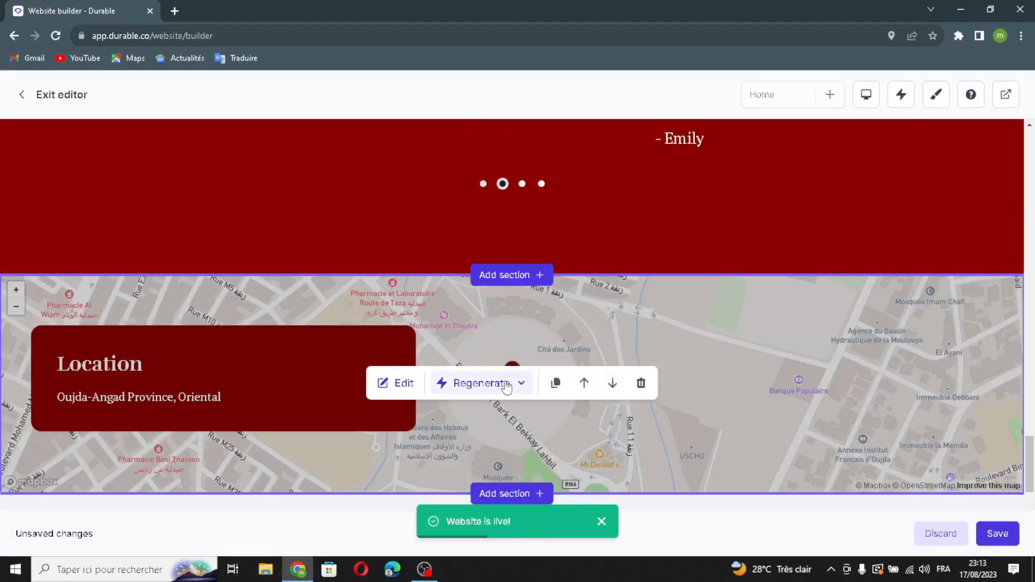
pyautogui.click(506, 384)
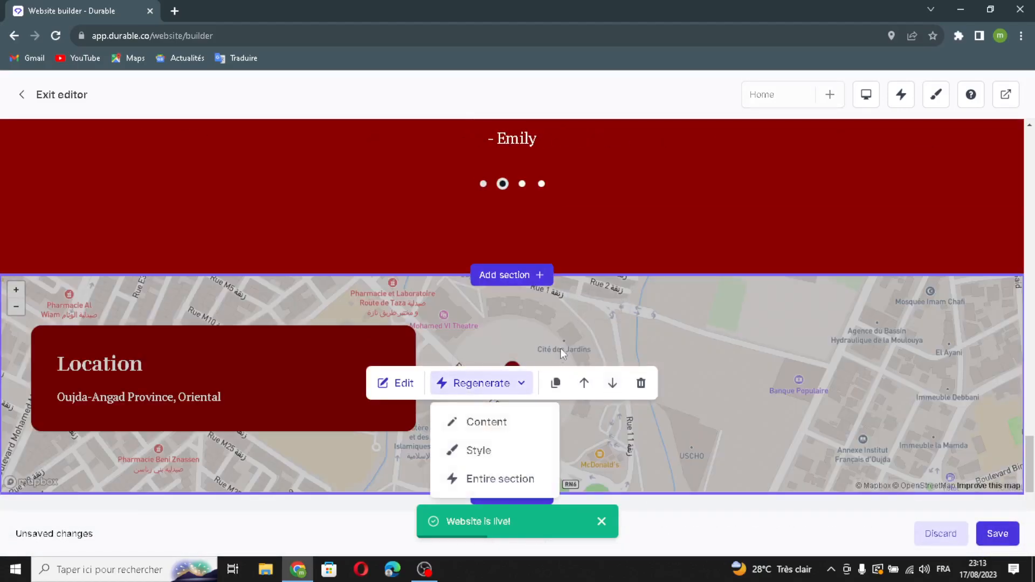
pyautogui.click(478, 450)
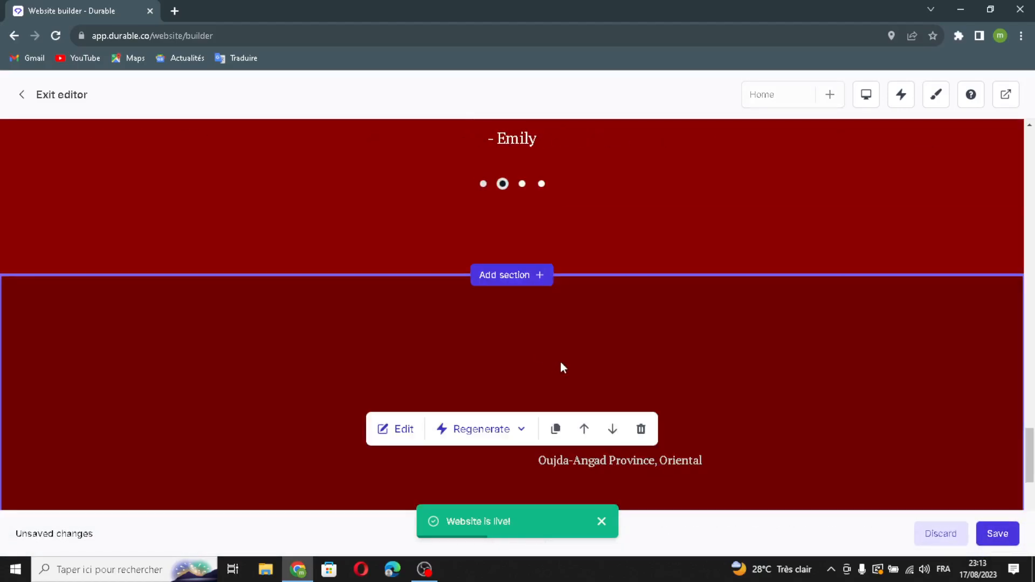
# Regenerate the entire customer testimonials section with AI.
pyautogui.scroll(-5, 558, 388)
pyautogui.scroll(10, 550, 410)
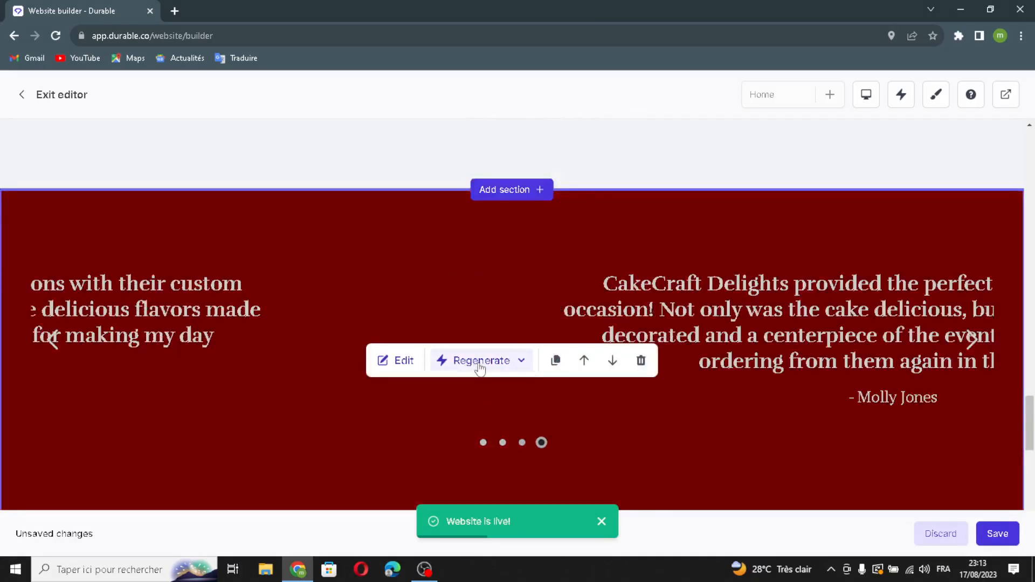
pyautogui.click(479, 368)
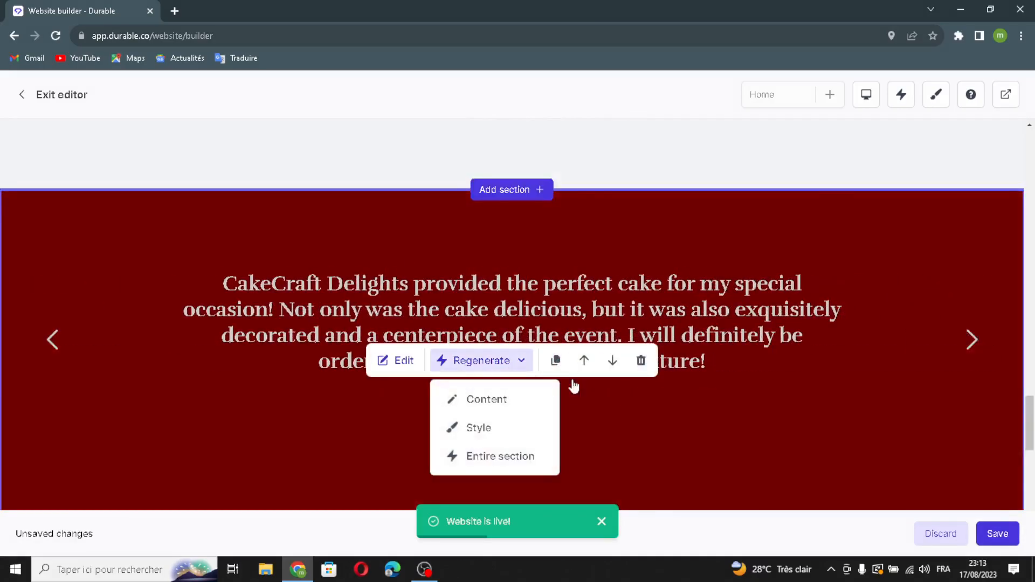
pyautogui.click(467, 458)
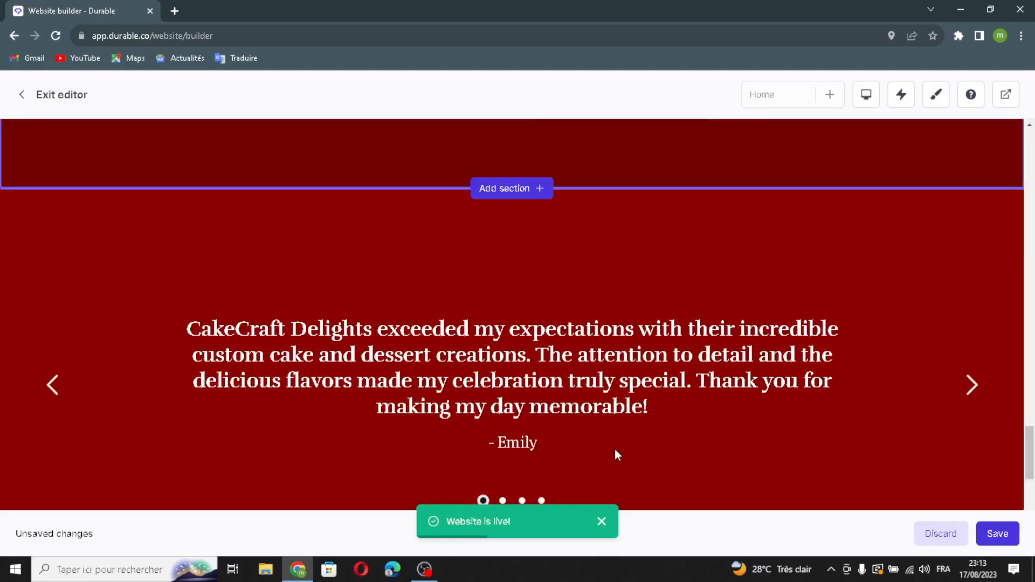
# Move the testimonials section up above the Location section and save the page changes.
pyautogui.click(583, 405)
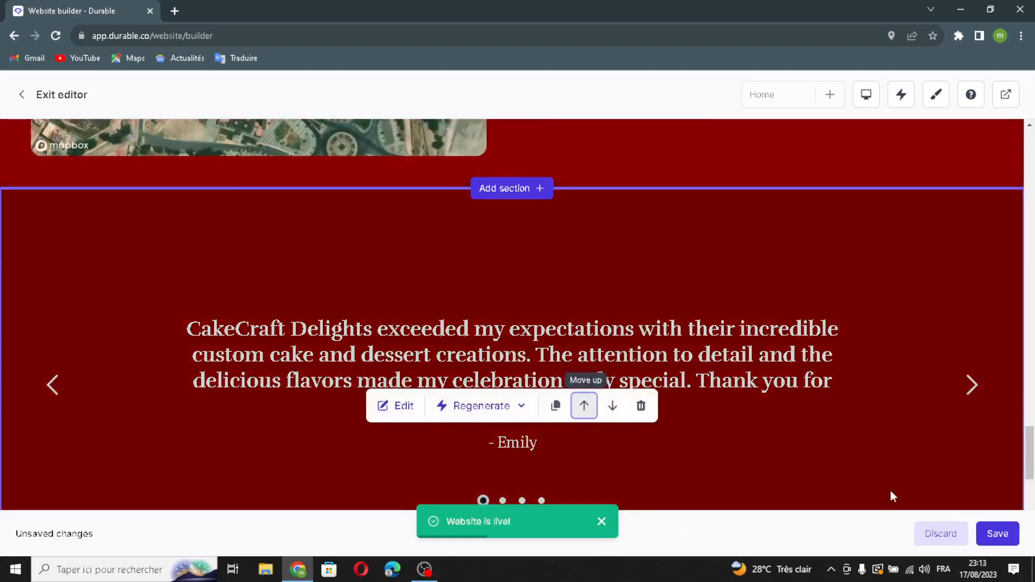
pyautogui.scroll(-5, 780, 305)
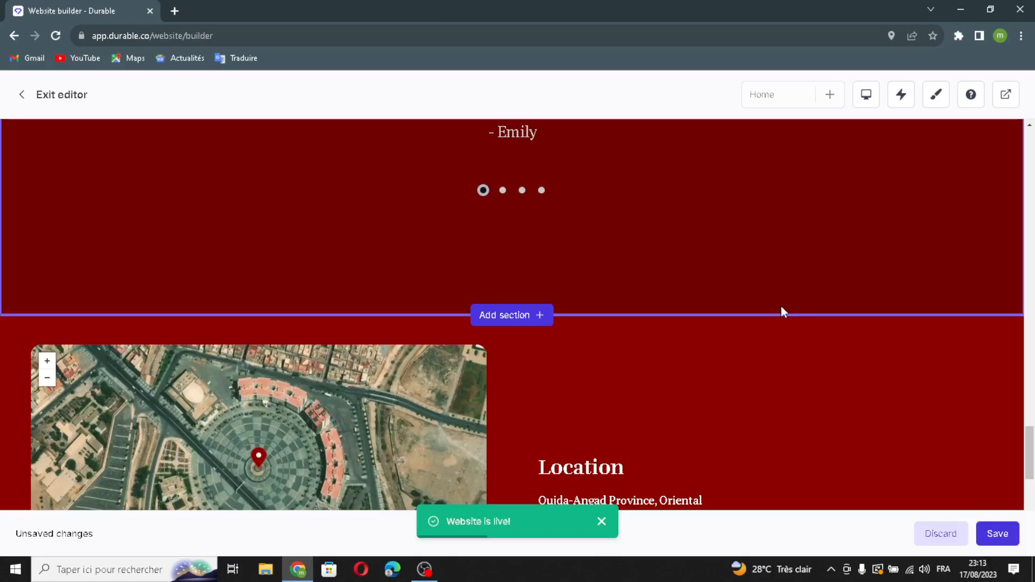
pyautogui.click(1005, 541)
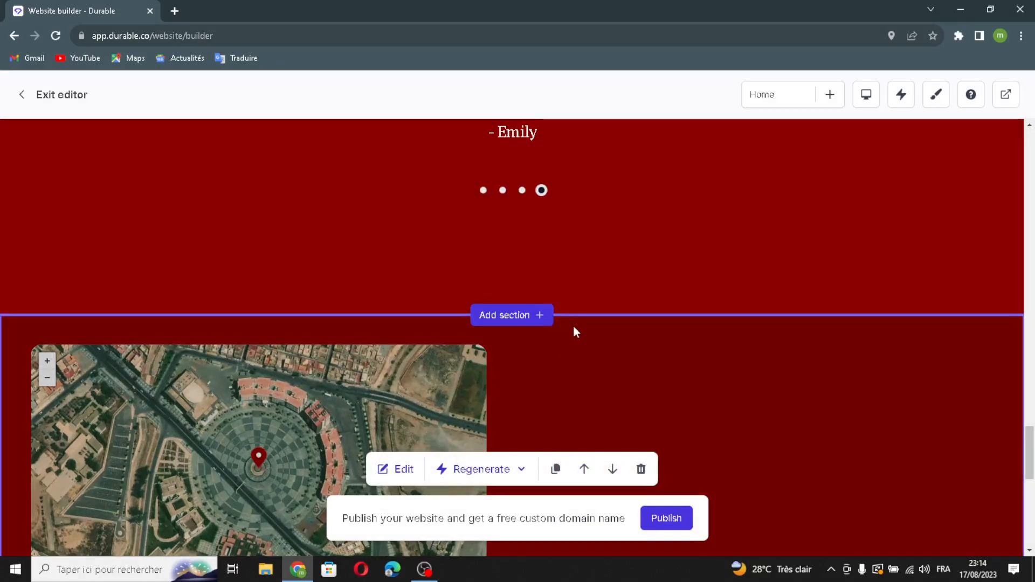
pyautogui.click(309, 388)
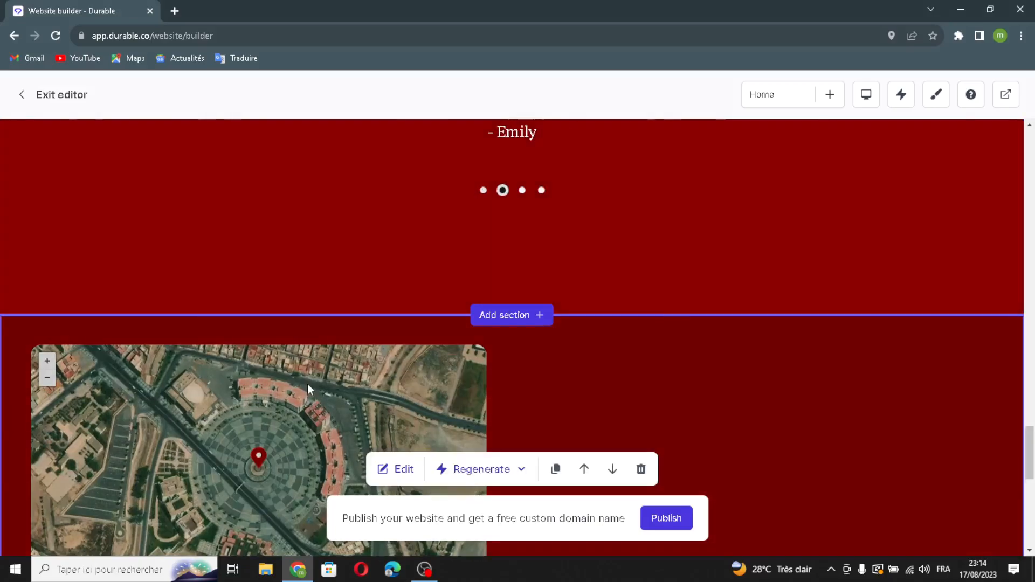